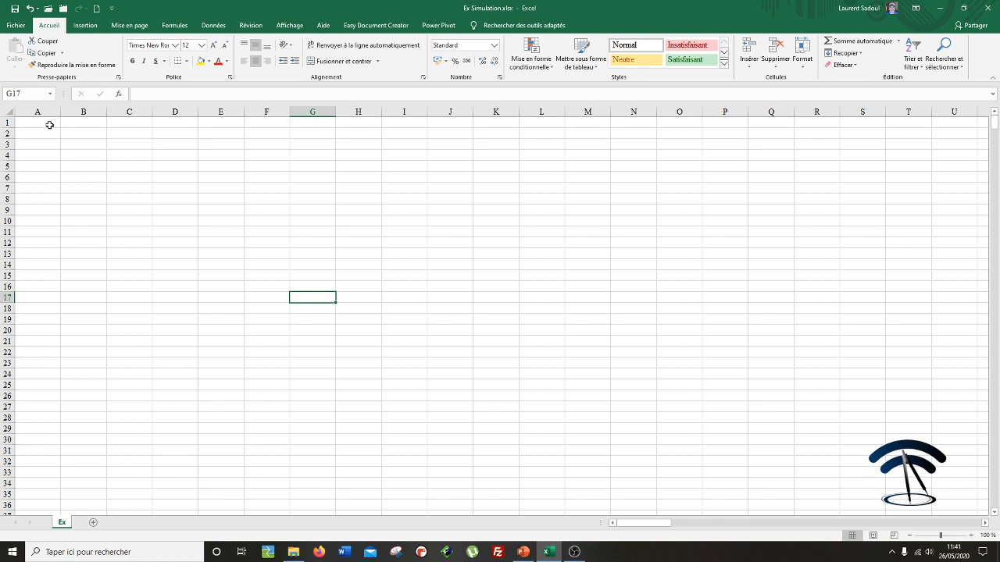
Enter the formula =ENT(ALEA()+0,66) in cell A1.
left_click(49, 125)
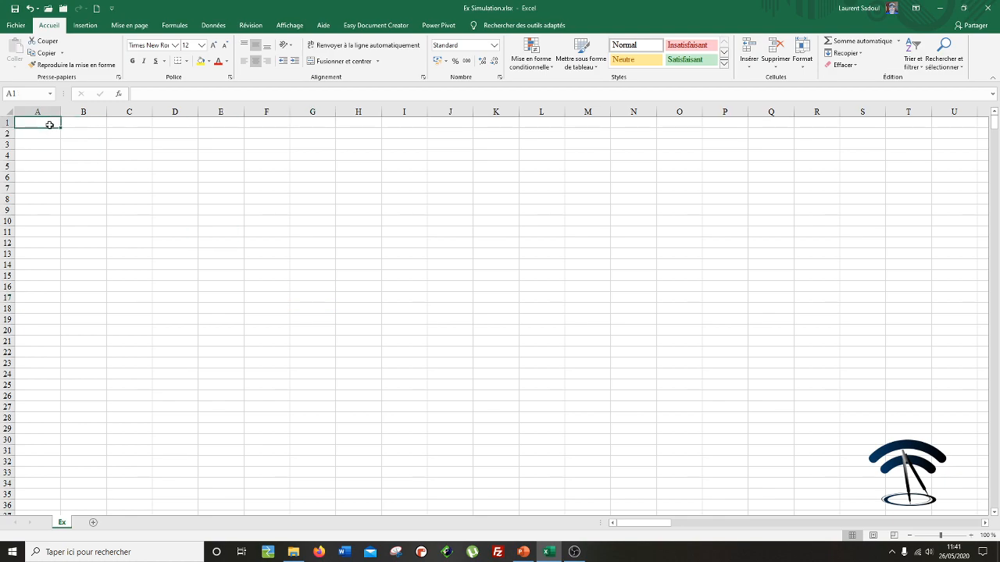
type("=")
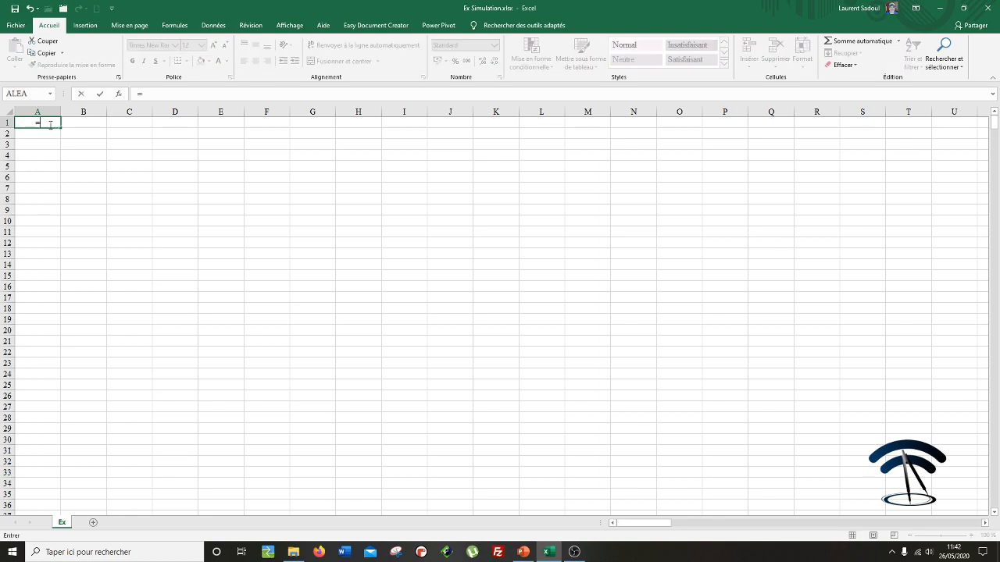
type("e")
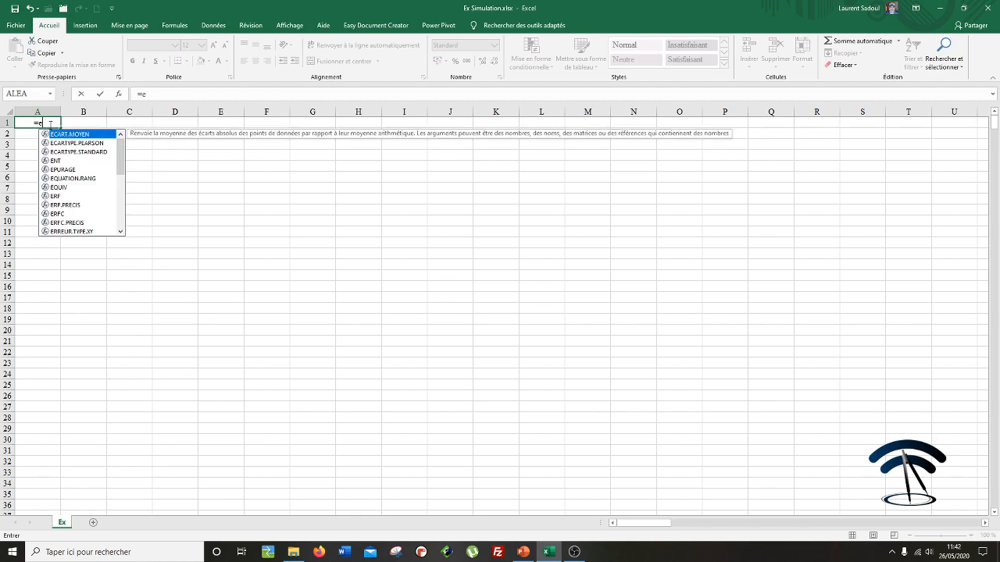
type("n")
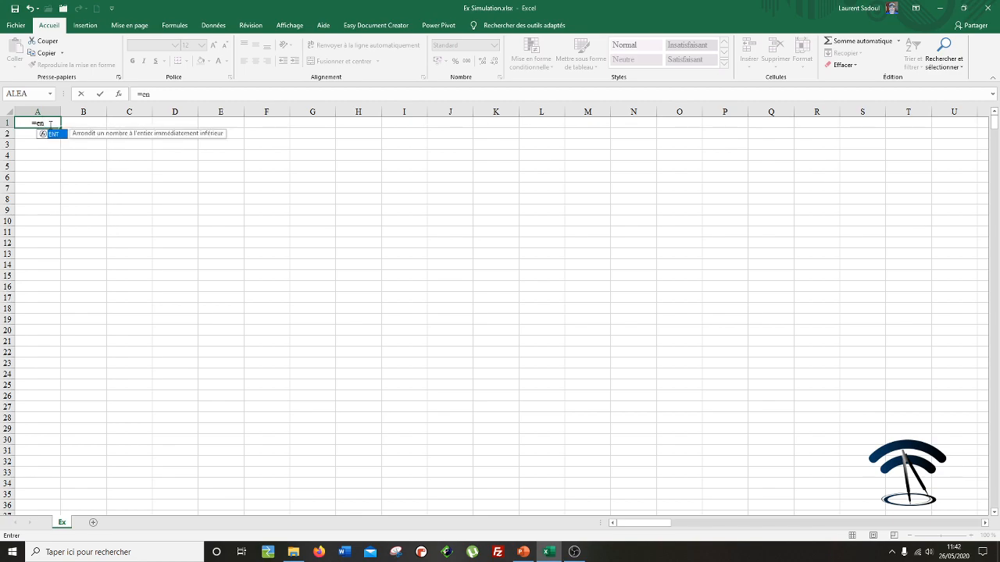
double_click(53, 134)
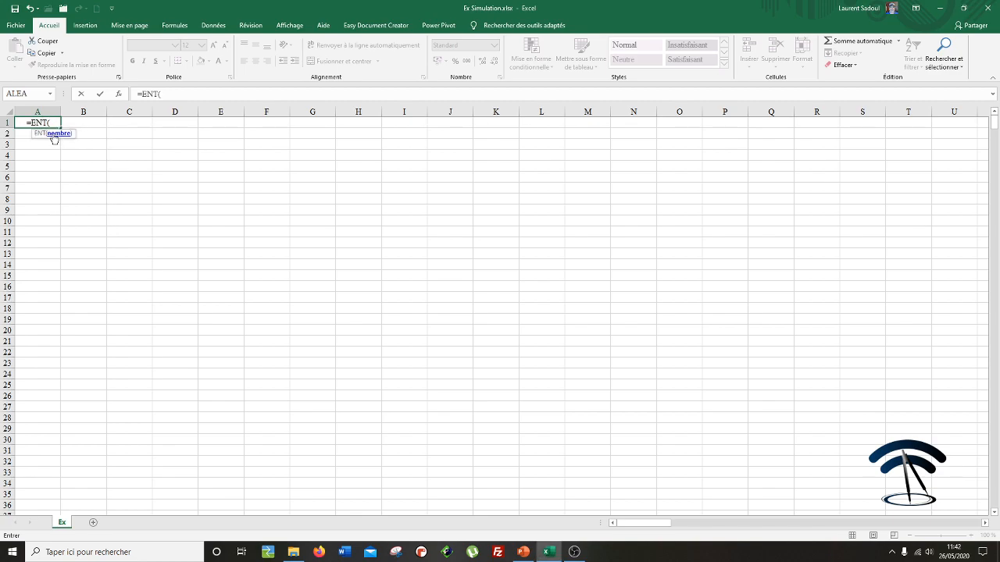
type("A")
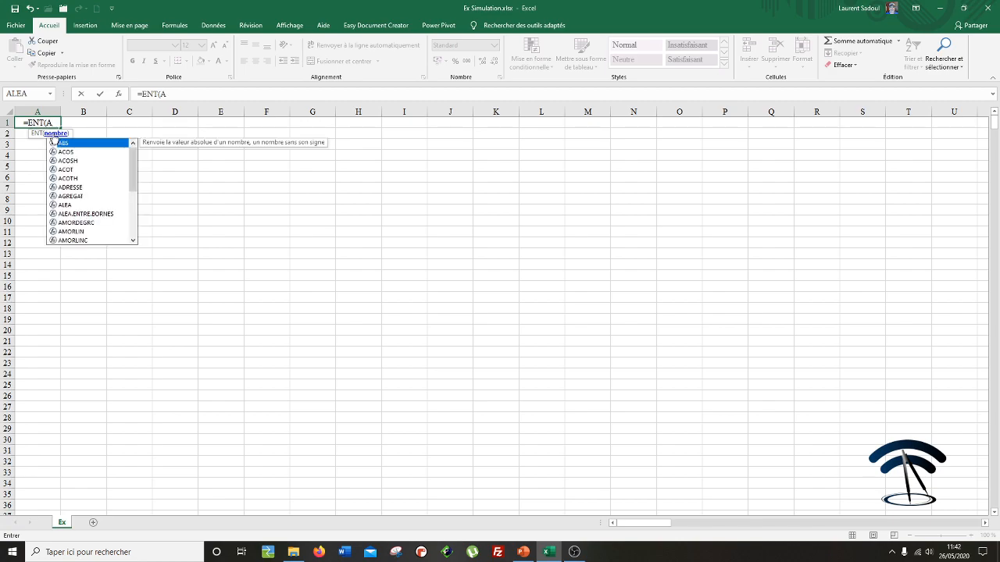
type("L")
double_click(69, 143)
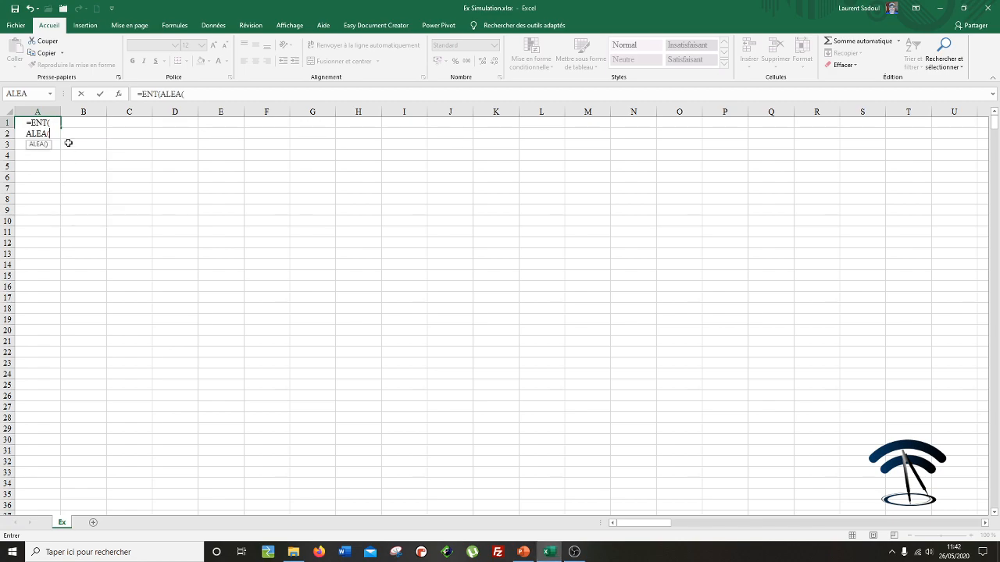
type(")")
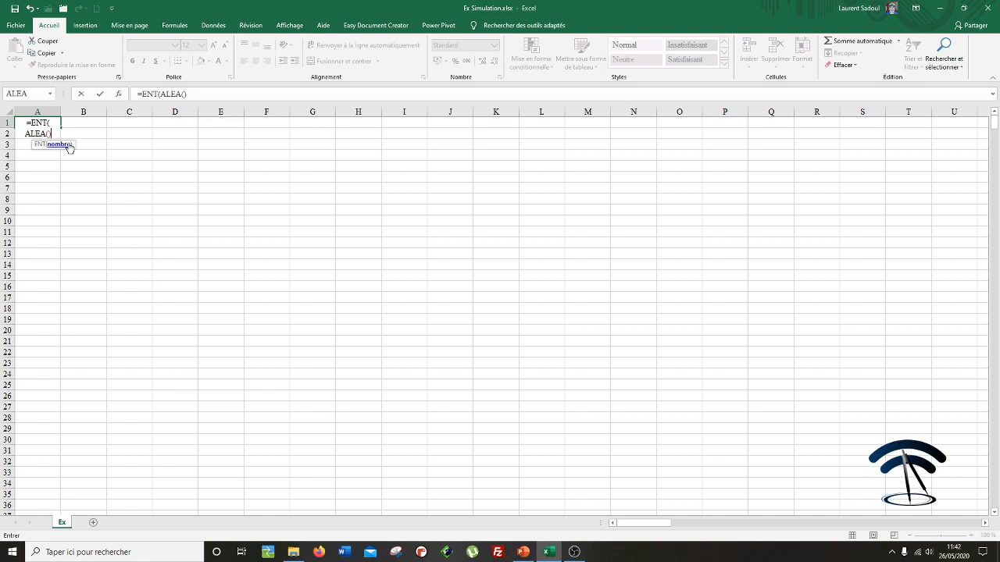
type("+0,66)")
key("Return")
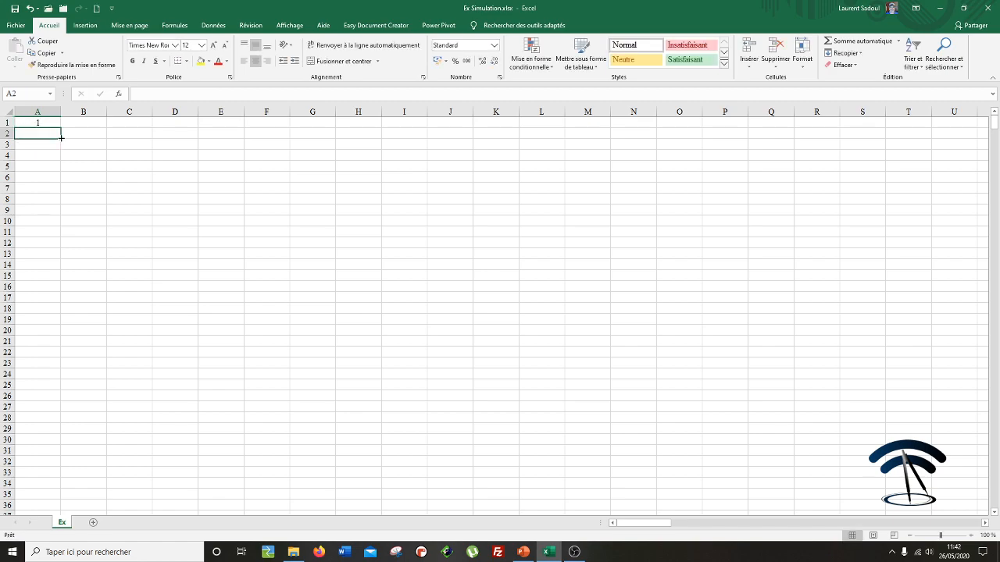
Fill the formula from A1 down to A5, and copy it across the range A1:A1000.
left_click(55, 124)
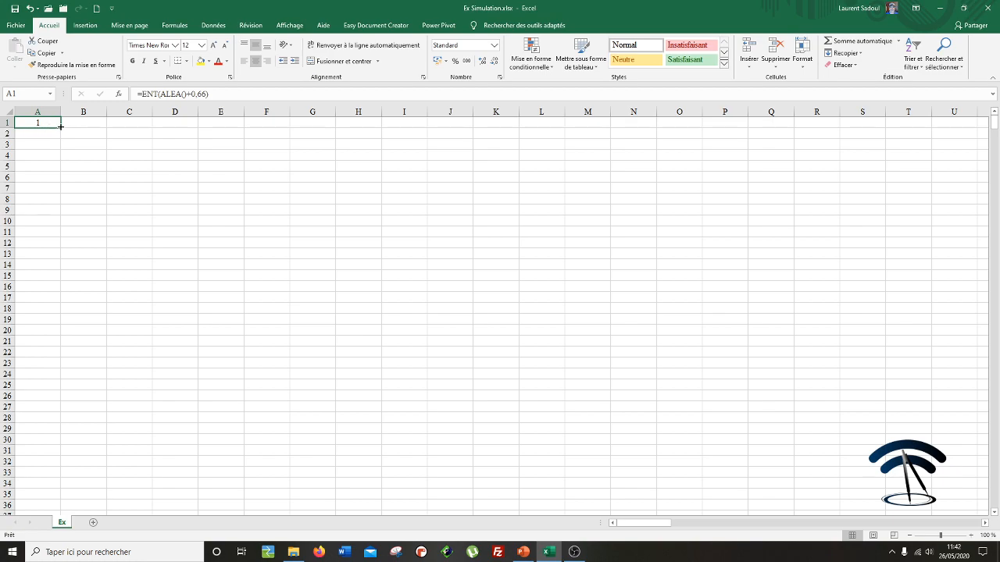
left_click_drag(61, 125, 52, 173)
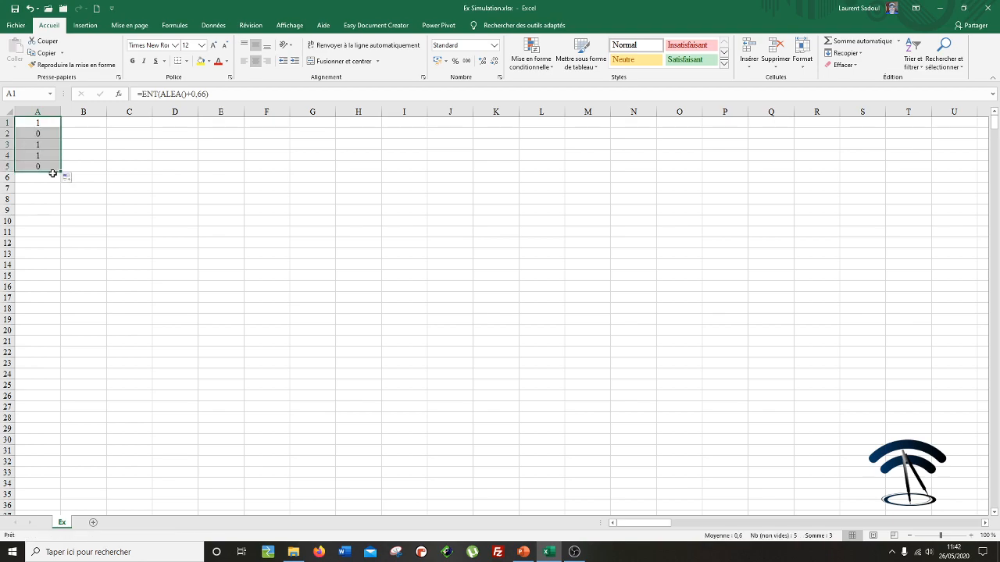
left_click(44, 122)
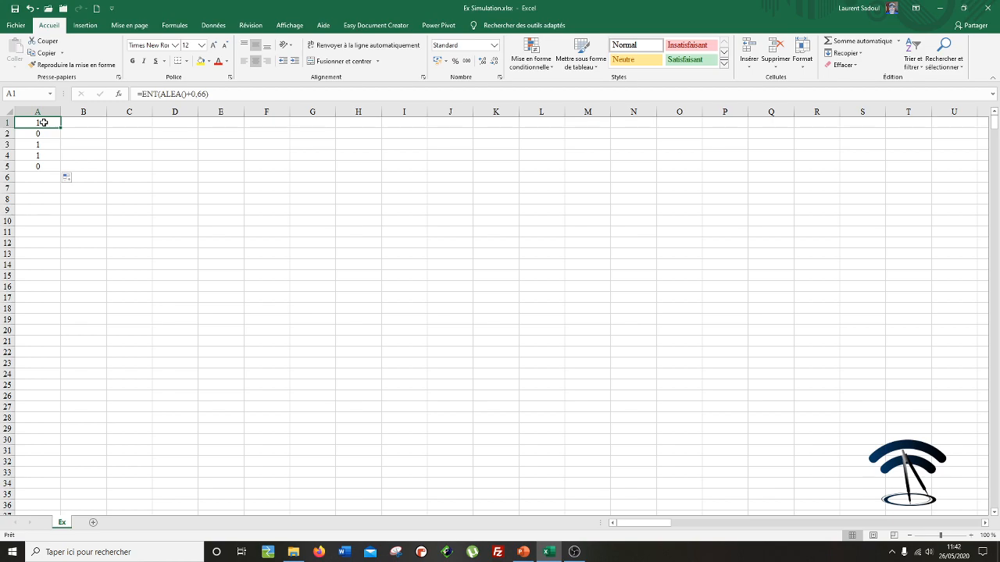
left_click(41, 53)
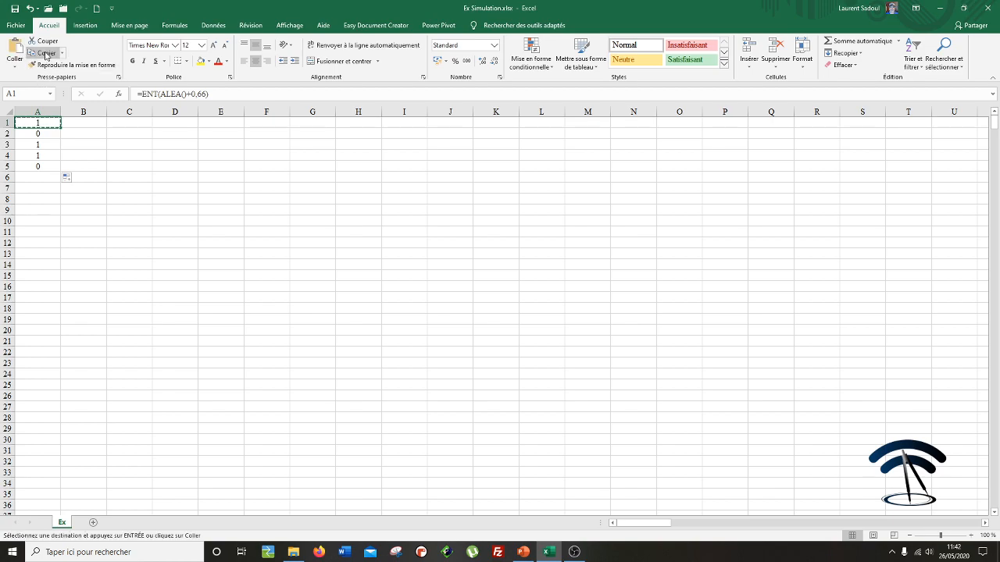
left_click(19, 93)
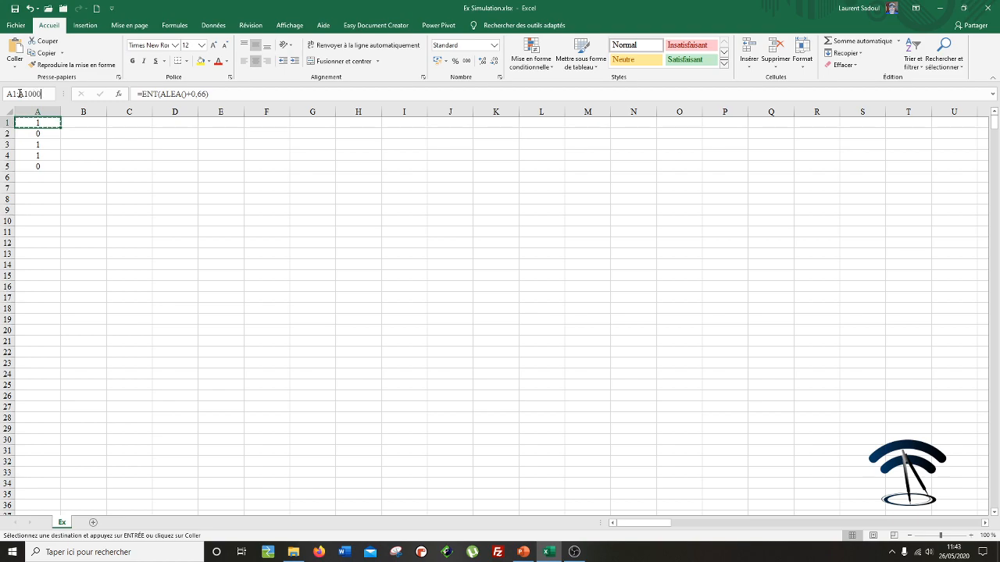
key("Return")
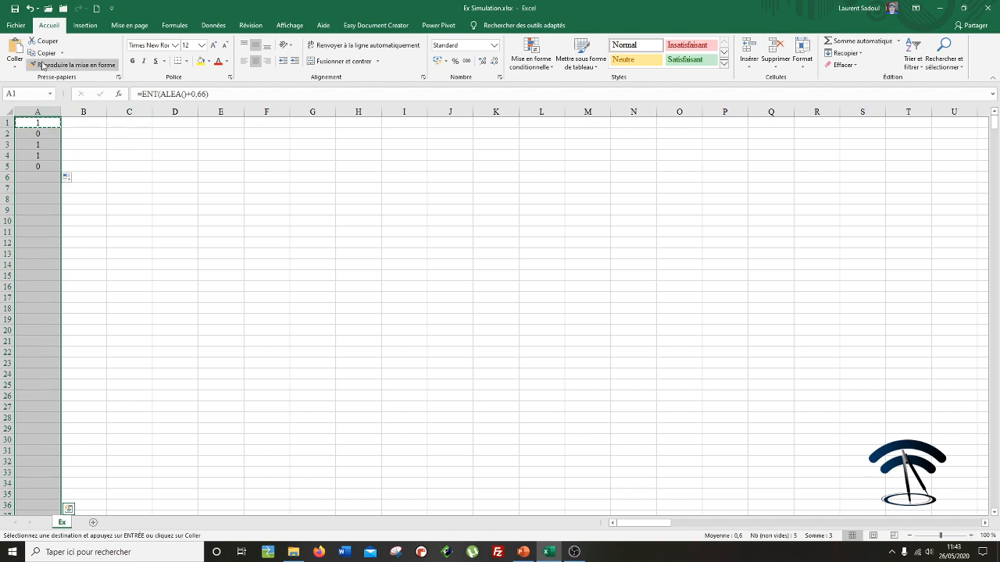
left_click(19, 49)
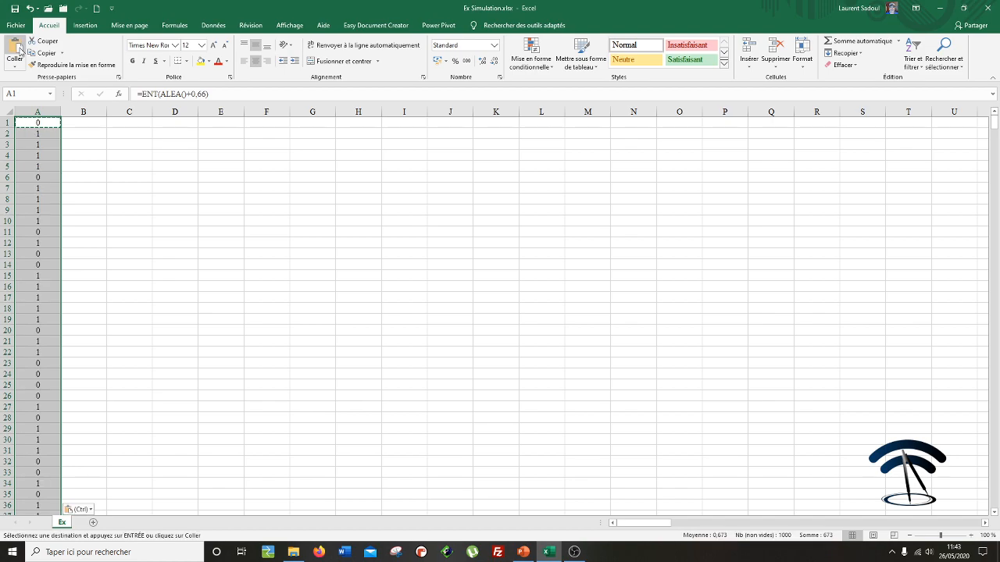
left_click(211, 276)
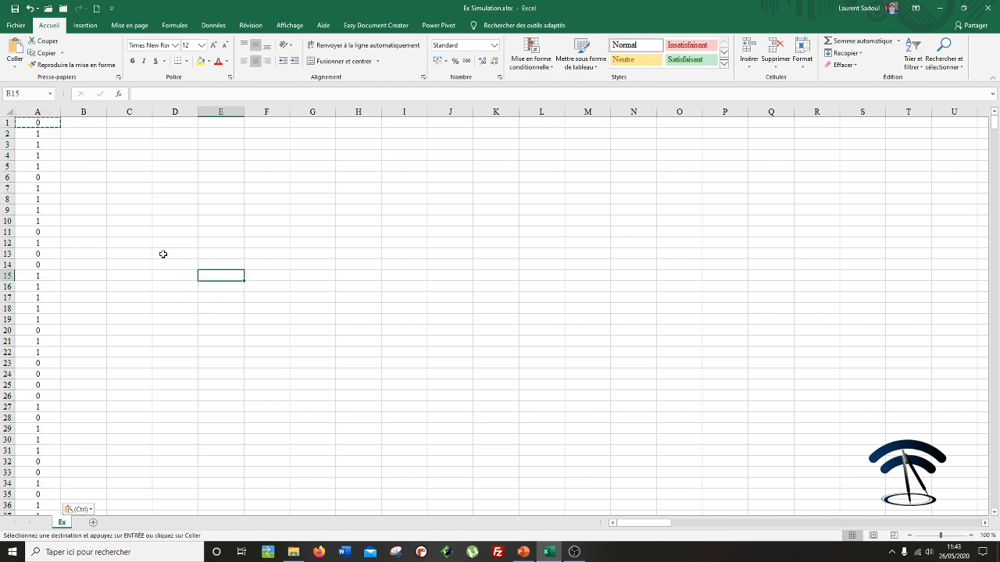
Start a formula in cell A1001, searching the functions for "nb" and inserting NB.SI.
scroll(121, 264, "down", 4)
left_click_drag(995, 131, 995, 507)
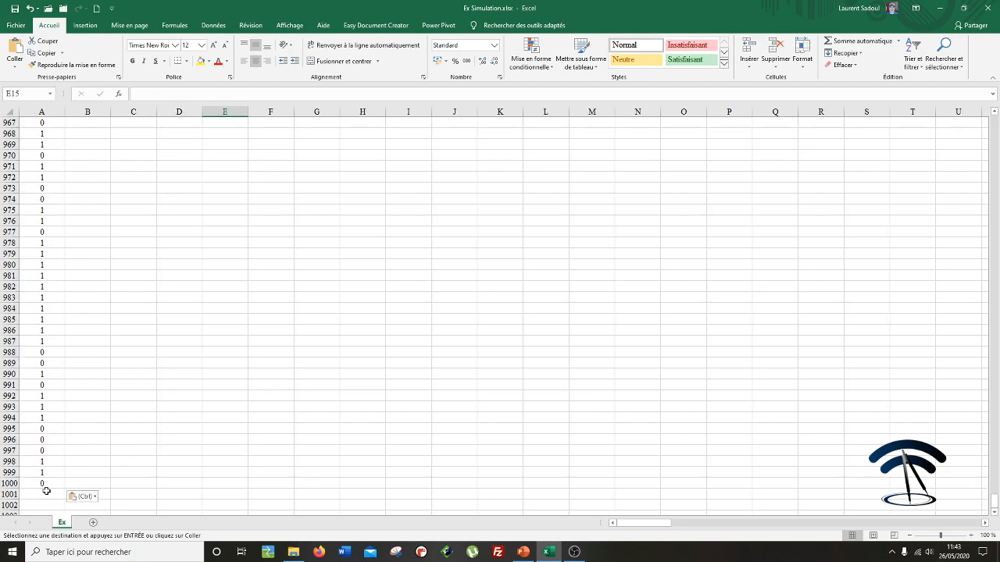
scroll(107, 462, "down", 1)
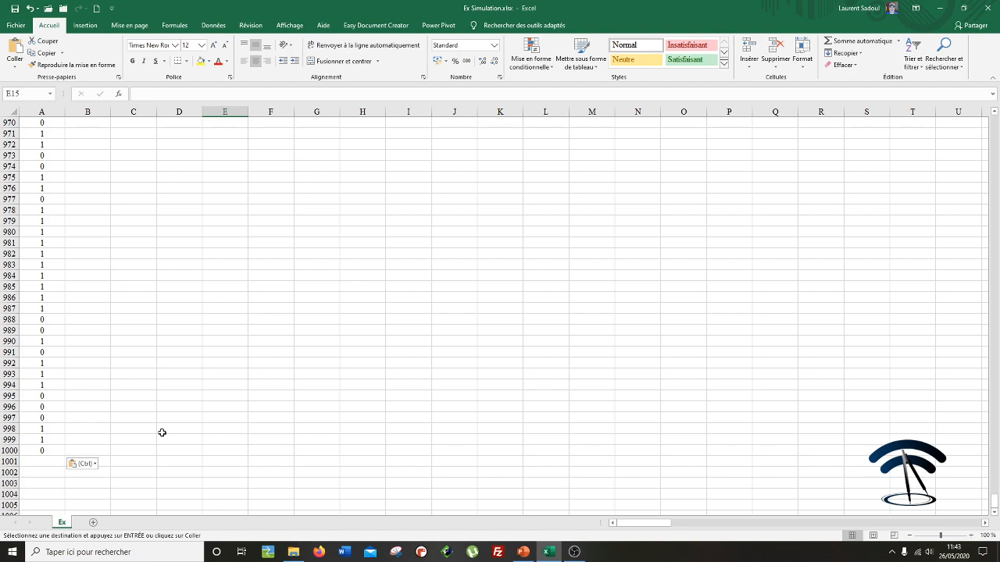
left_click(45, 461)
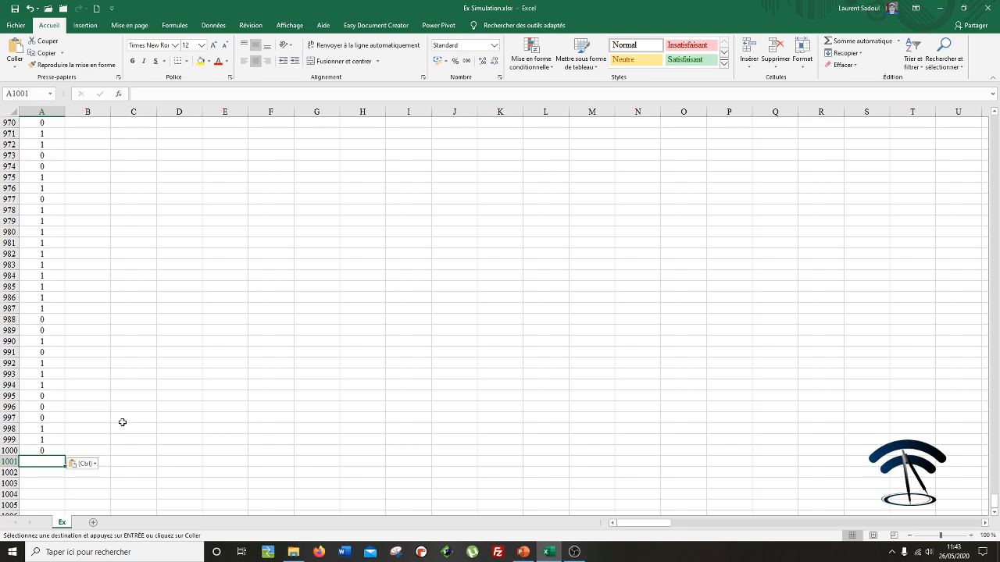
type("=")
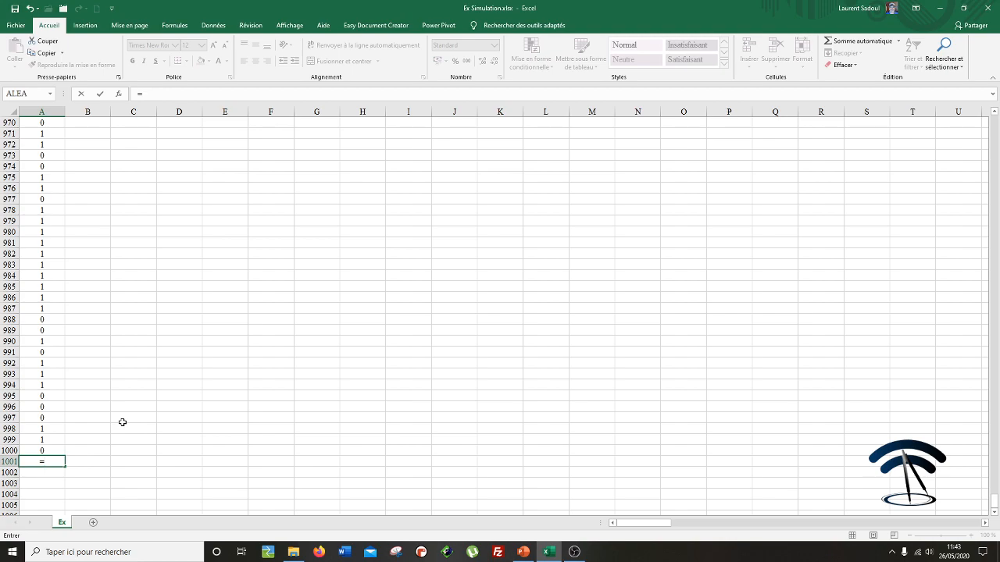
left_click(119, 94)
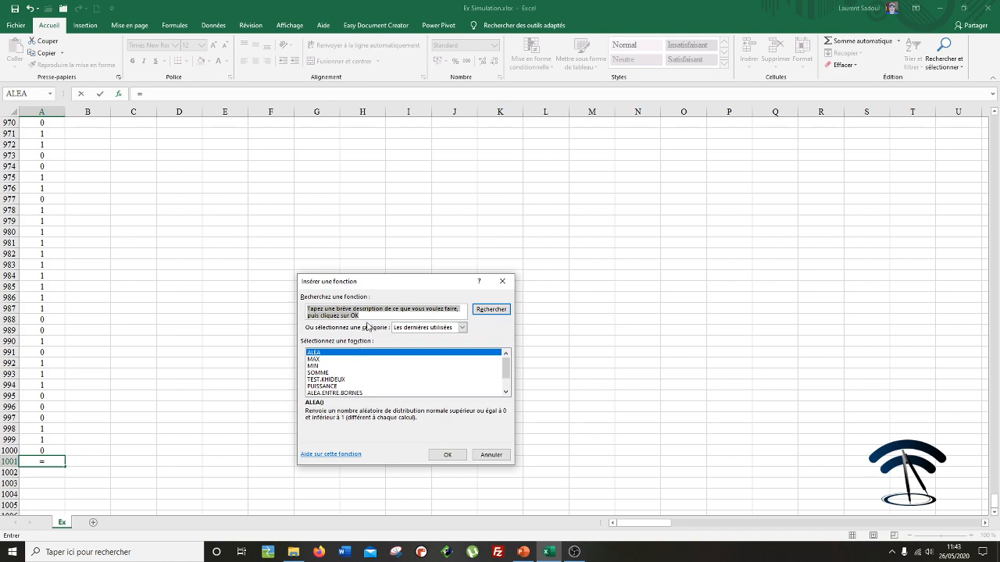
type("nb")
key("Return")
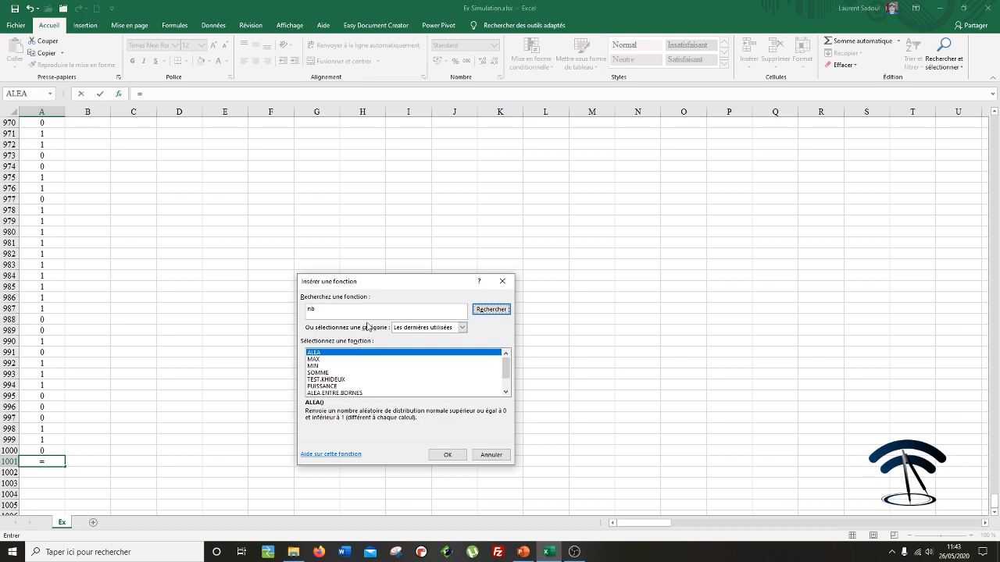
scroll(429, 374, "down", 1)
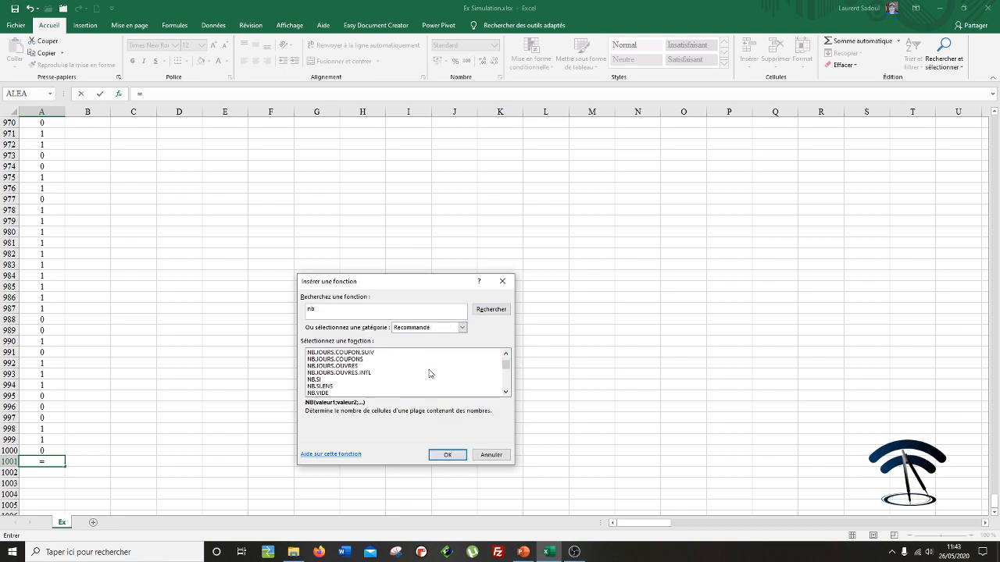
left_click(319, 380)
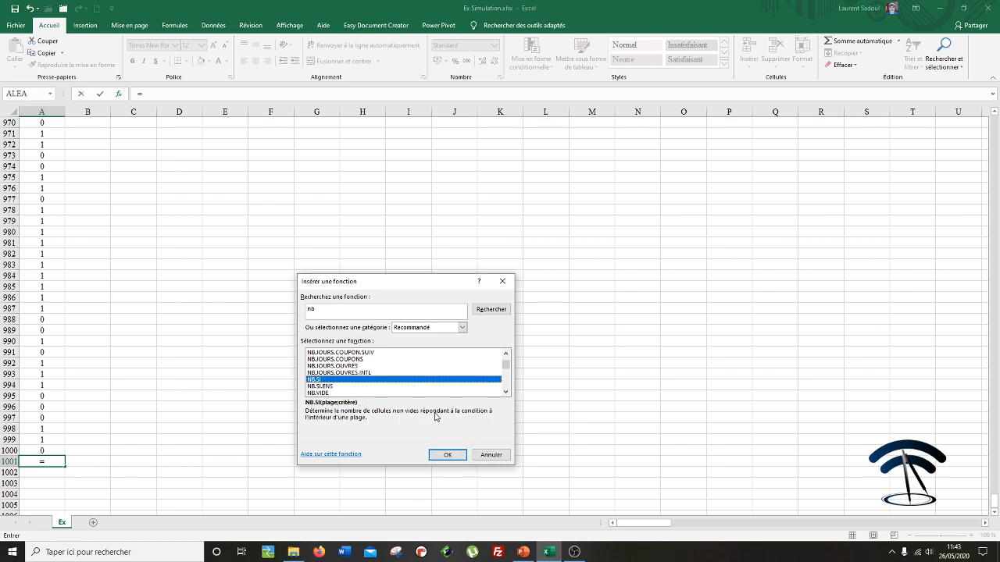
left_click(447, 455)
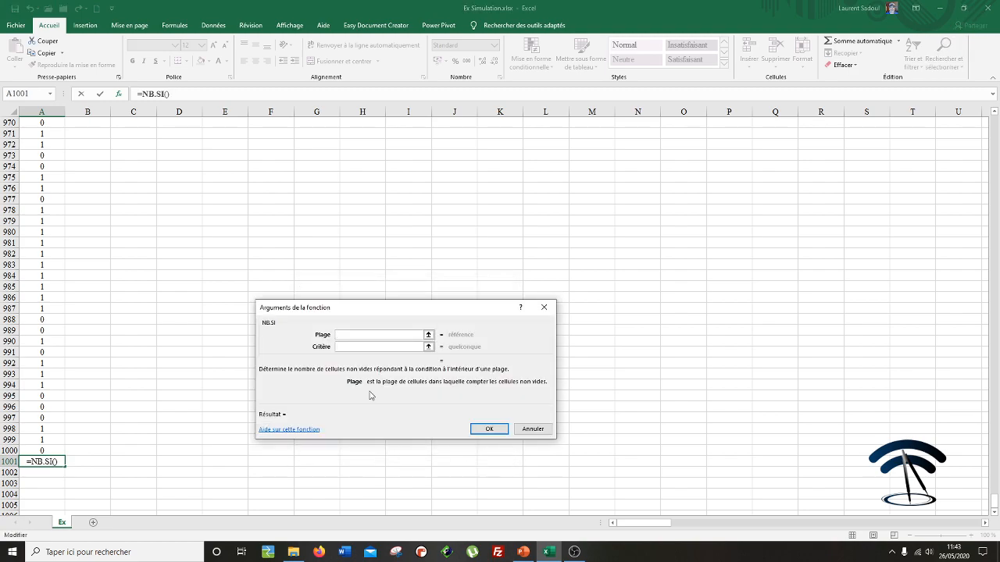
Set the NB.SI range to A1:A1000 and its criterion to 1, and confirm the function.
type("A")
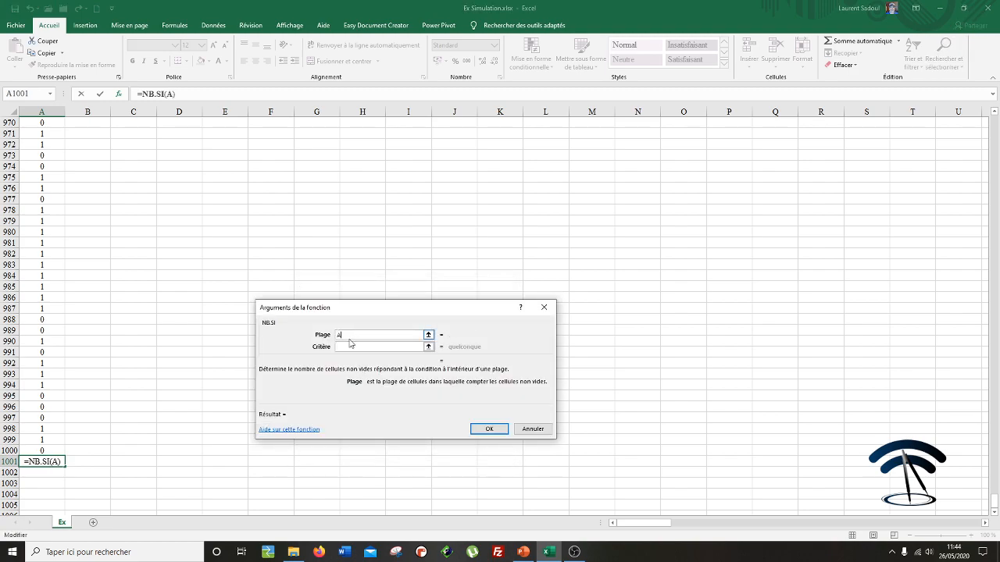
type("1:A1000")
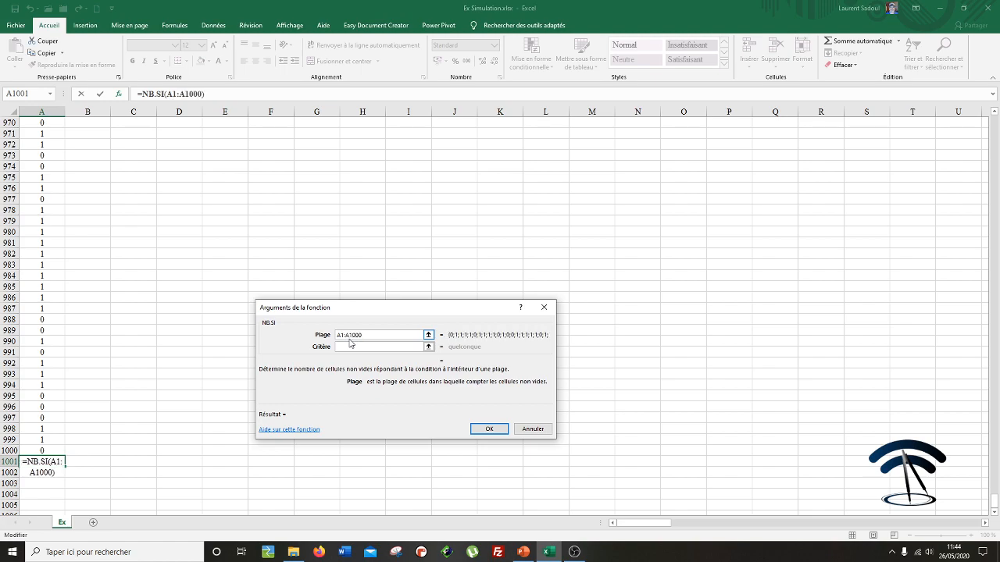
left_click(345, 347)
type("1")
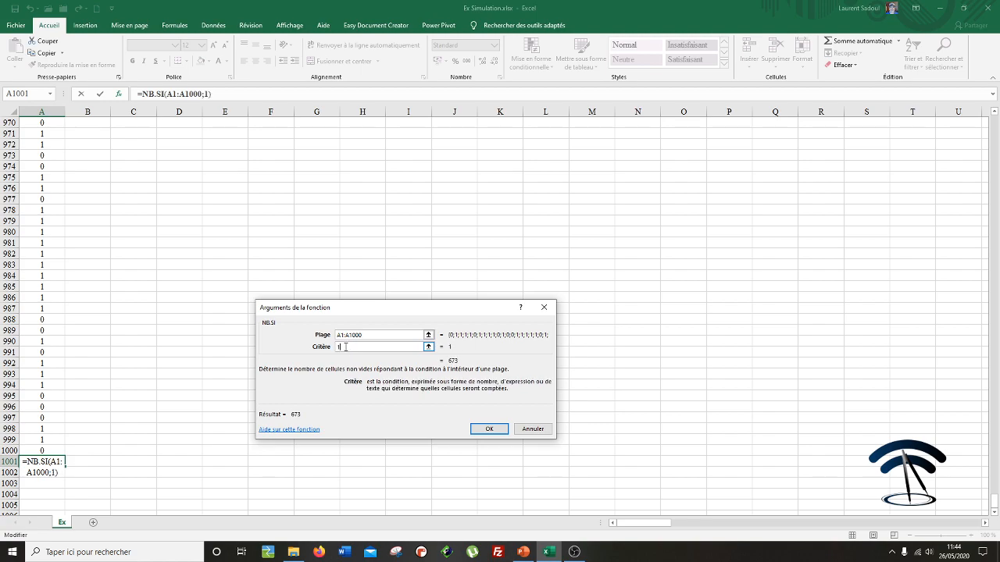
key("Return")
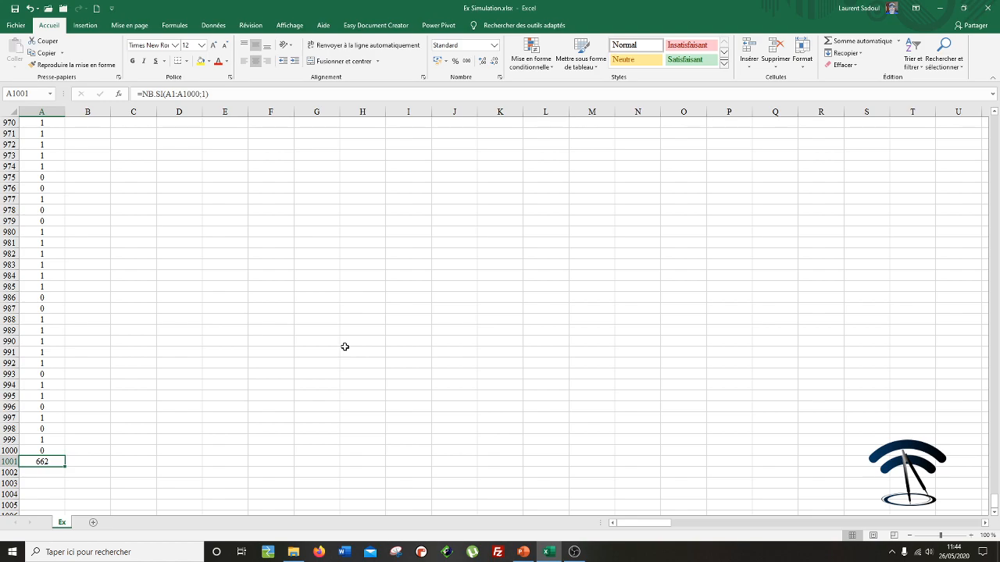
left_click(195, 360)
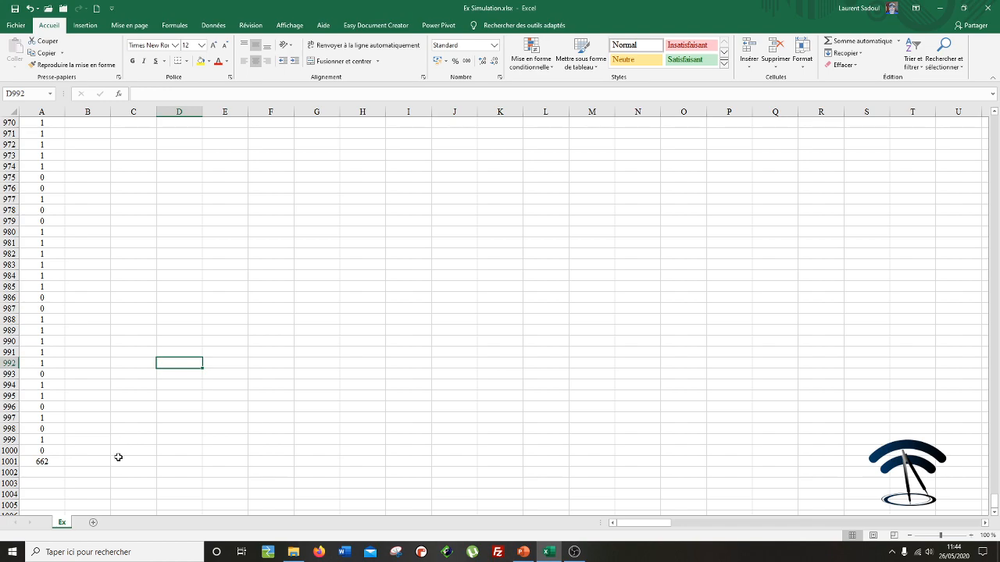
Calculate the frequency of ones in cell A1002 with the formula =A1001/1000.
left_click(50, 474)
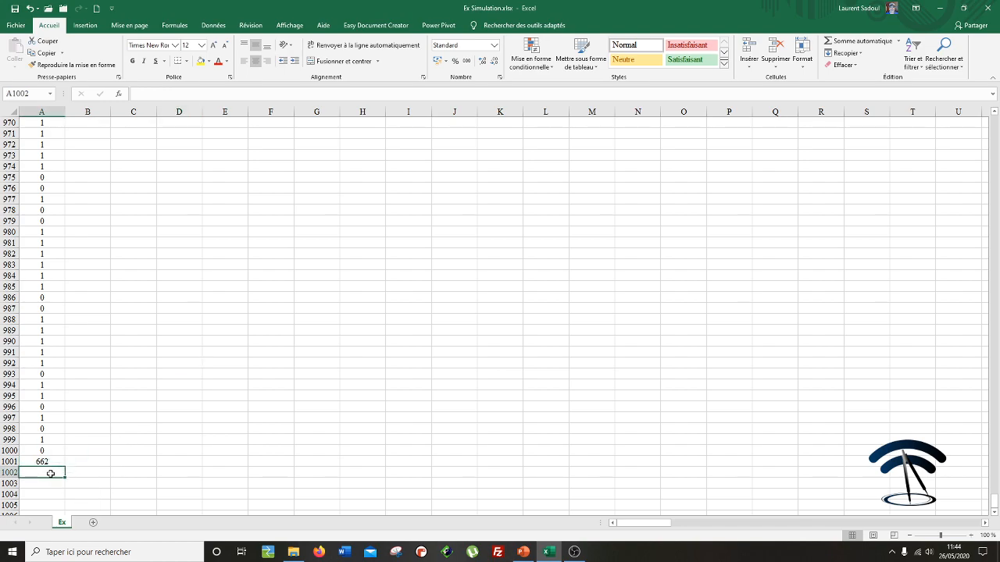
type("=")
left_click(49, 462)
type("/")
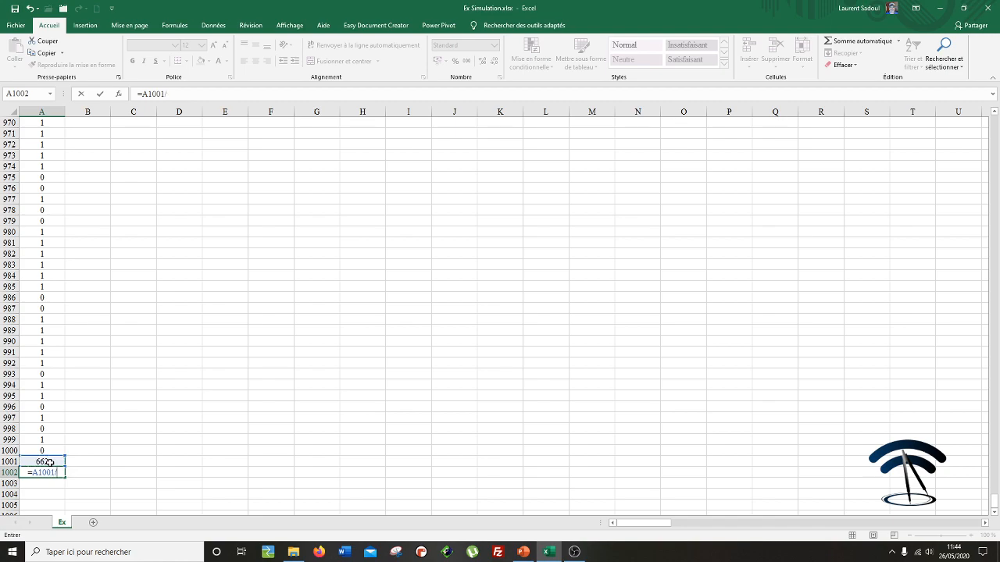
type("1000")
key("Return")
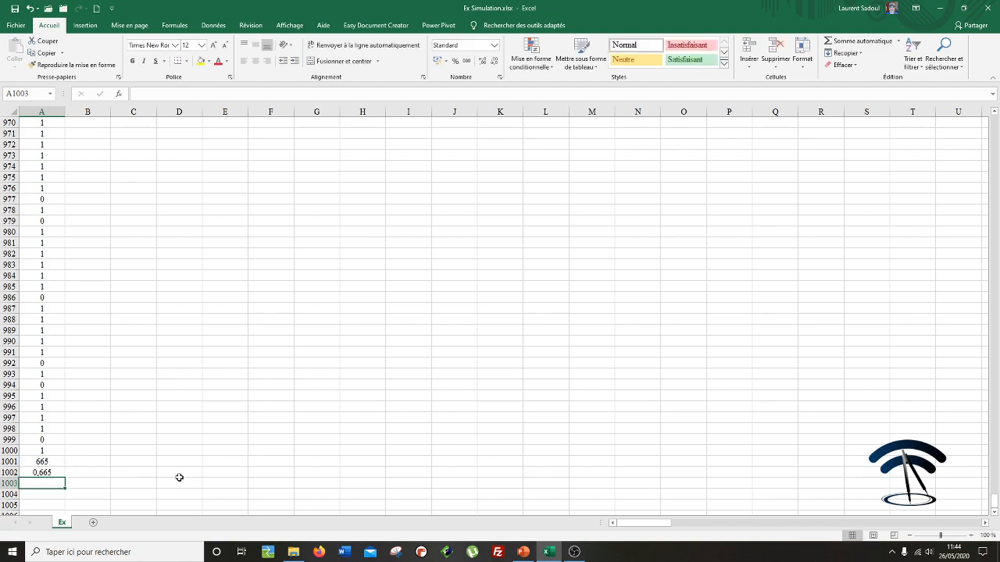
Recalculate the sheet nine times to draw new random samples and compare the resulting frequencies.
key("F9")
key("F9")
key("F9")
key("F9")
key("F9")
key("F9")
key("F9")
key("F9")
key("F9")
scroll(66, 150, "up", 3)
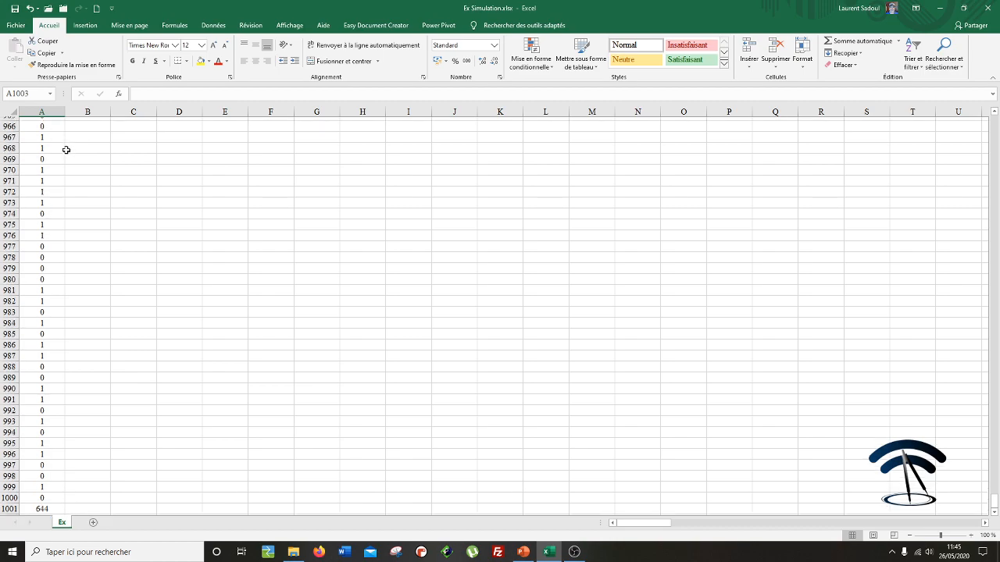
Copy the random 0/1 formula from cell A1 and paste it over the range A1:CZ1000.
scroll(67, 150, "down", 7)
scroll(115, 224, "up", 4)
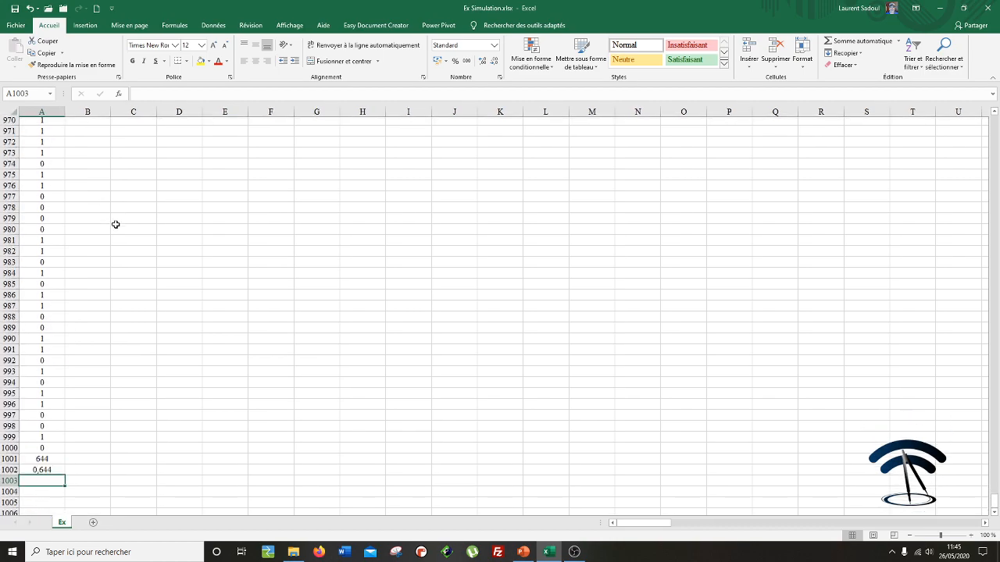
scroll(286, 274, "up", 12)
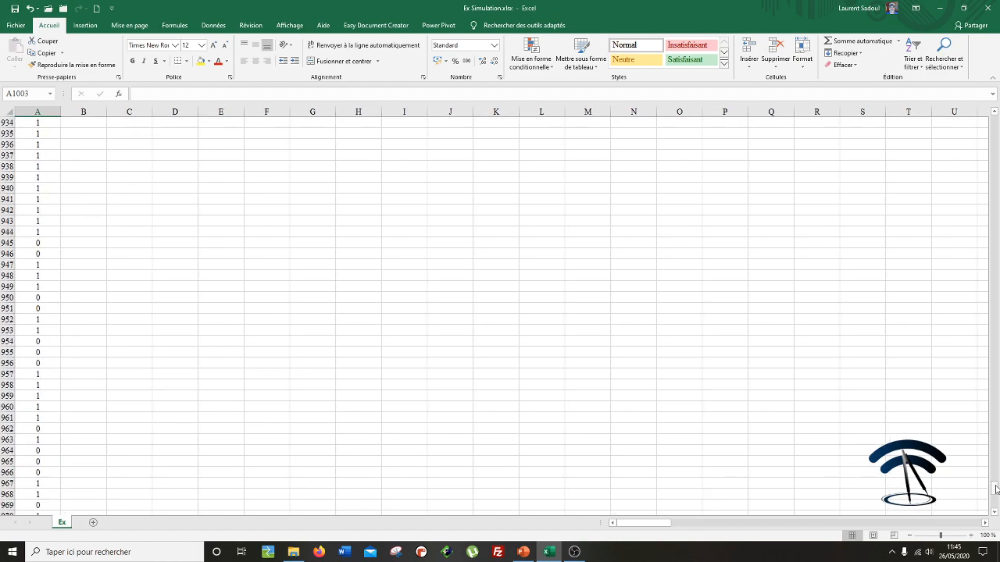
left_click_drag(996, 489, 996, 113)
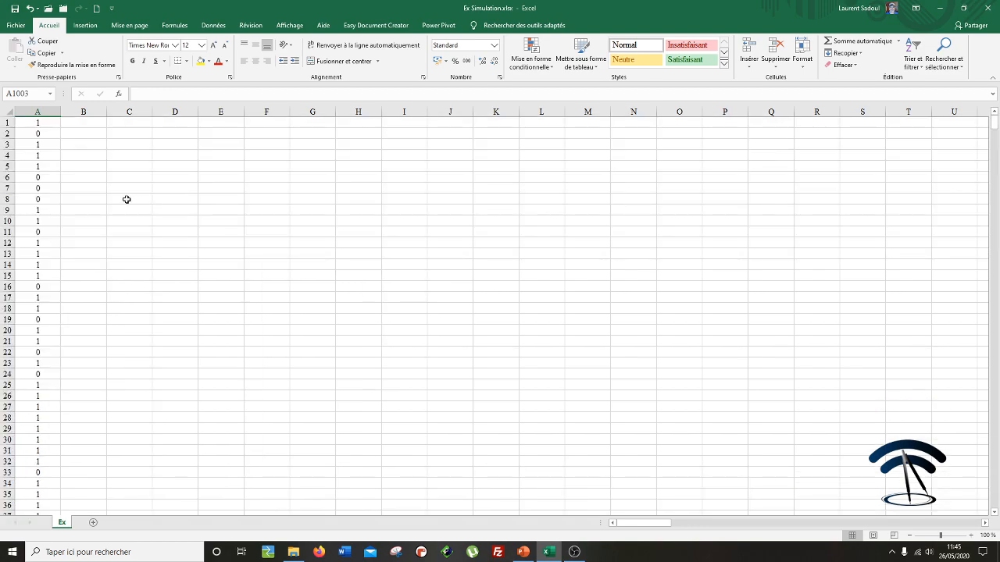
left_click(51, 123)
left_click(44, 52)
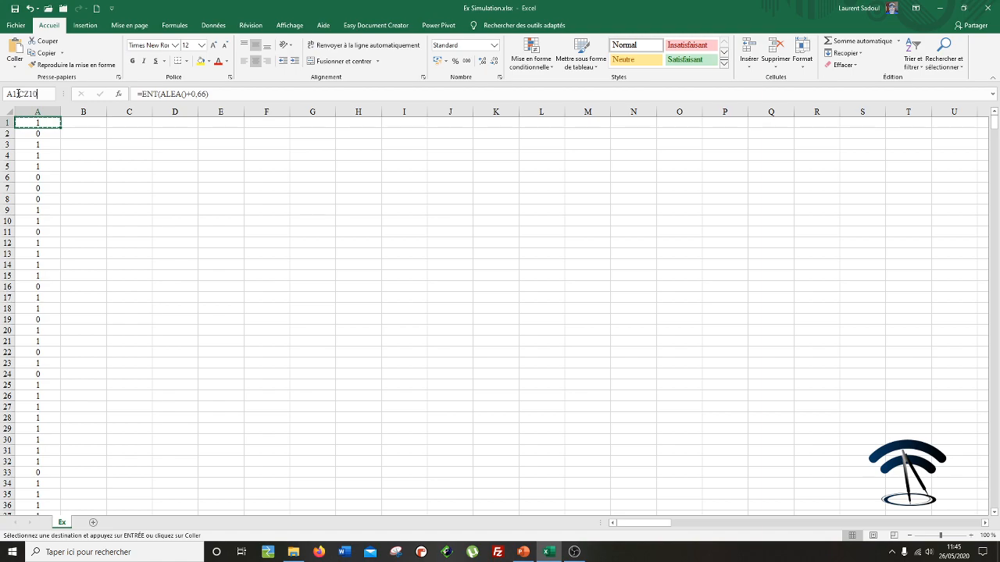
key("Return")
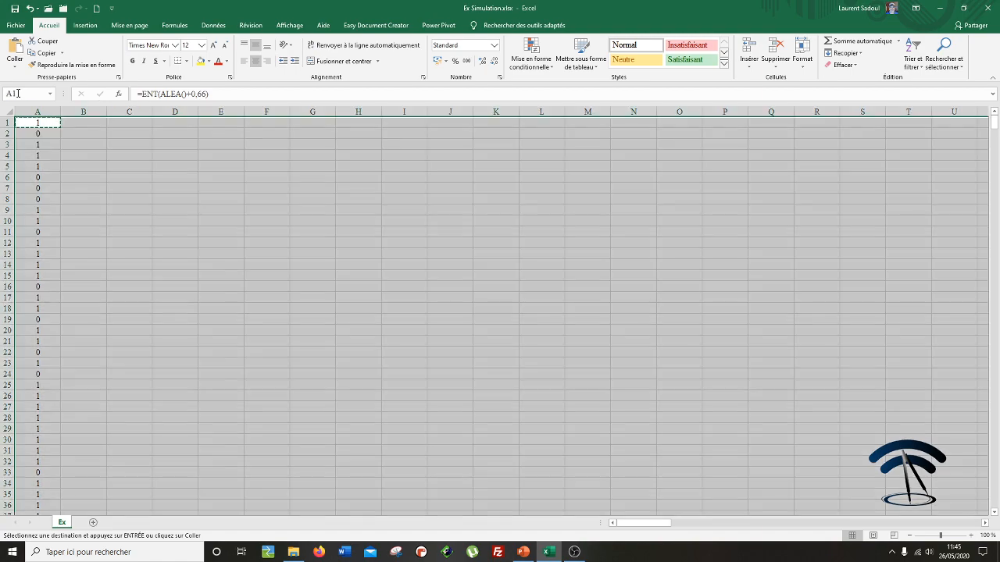
left_click(16, 49)
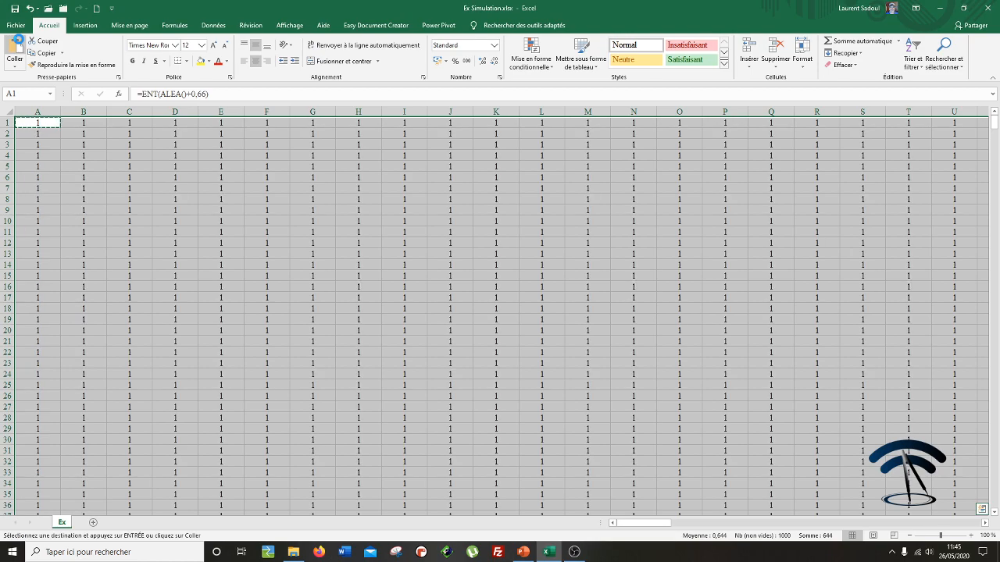
left_click(217, 247)
Extend the count and frequency formulas in A1001:A1002 across to column CZ.
scroll(289, 375, "down", 9)
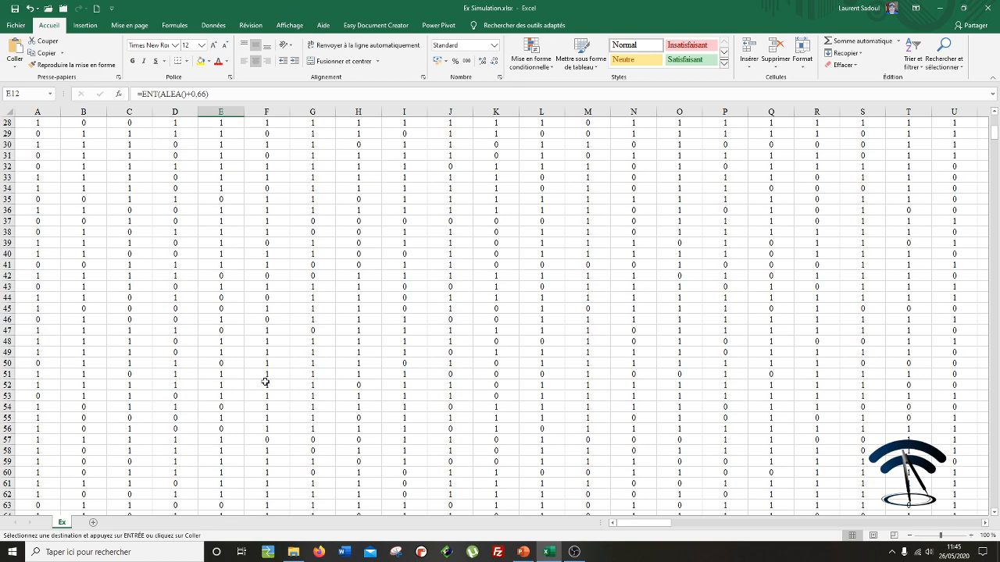
scroll(265, 382, "down", 20)
scroll(265, 382, "down", 20)
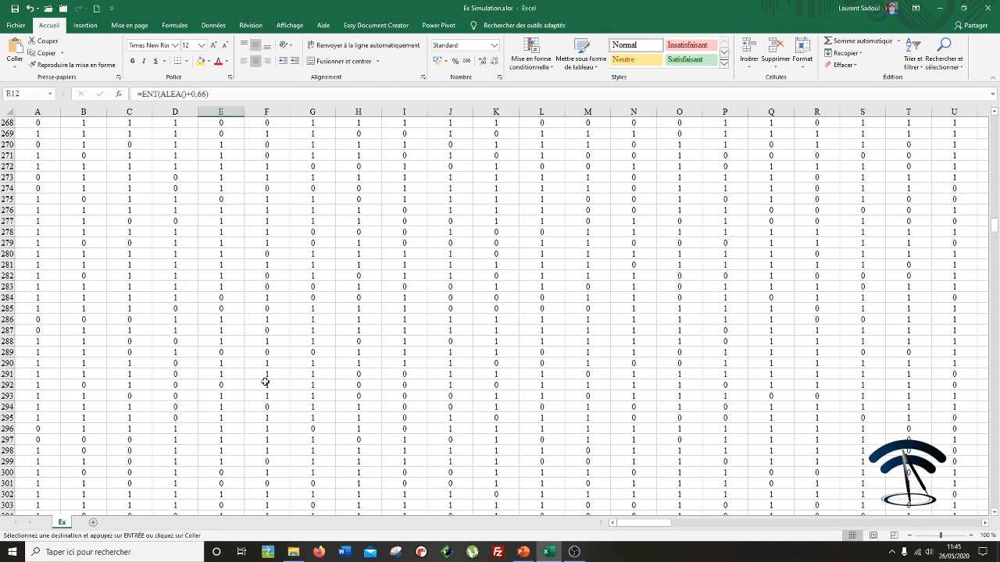
left_click_drag(993, 225, 994, 504)
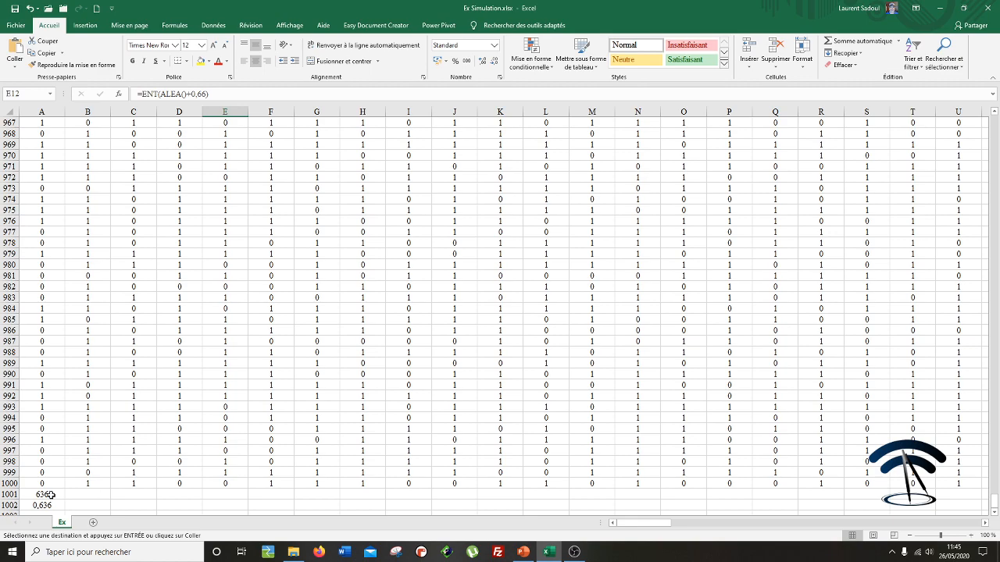
scroll(49, 495, "down", 3)
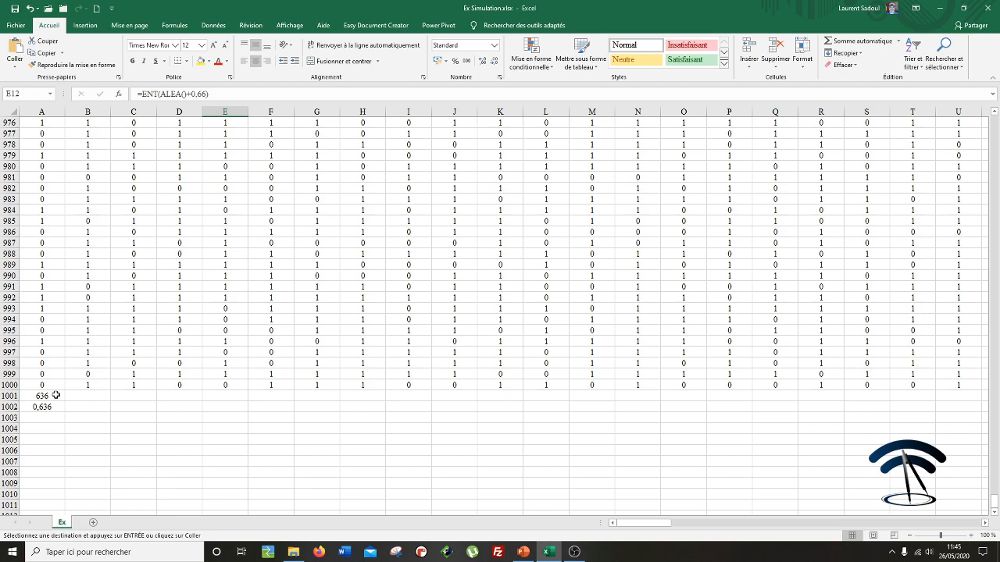
left_click_drag(56, 396, 47, 407)
key("ctrl+v")
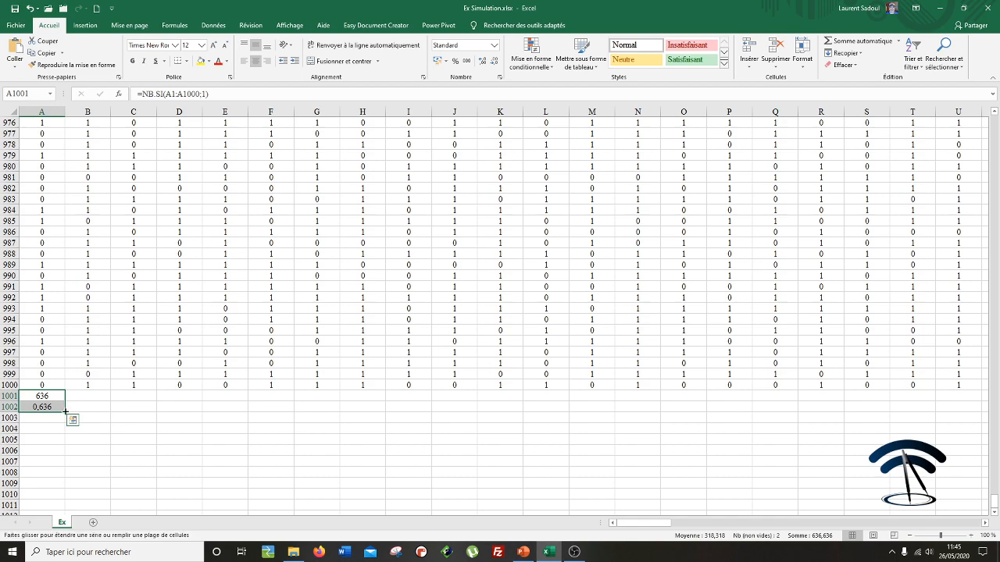
left_click_drag(65, 412, 883, 417)
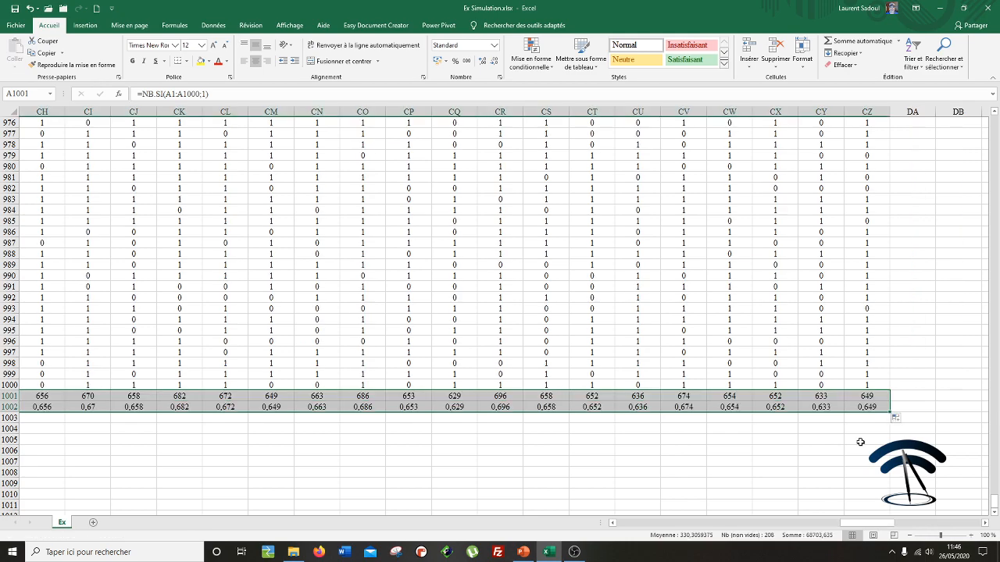
left_click(860, 442)
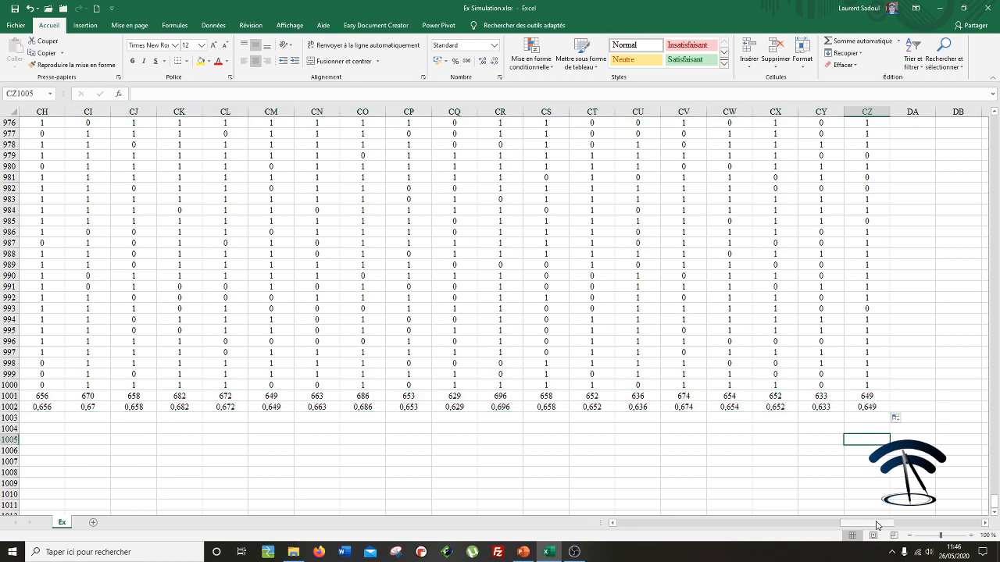
Recalculate the sheet three times and compare the frequencies in row 1002 from column A onward.
left_click_drag(877, 525, 101, 446)
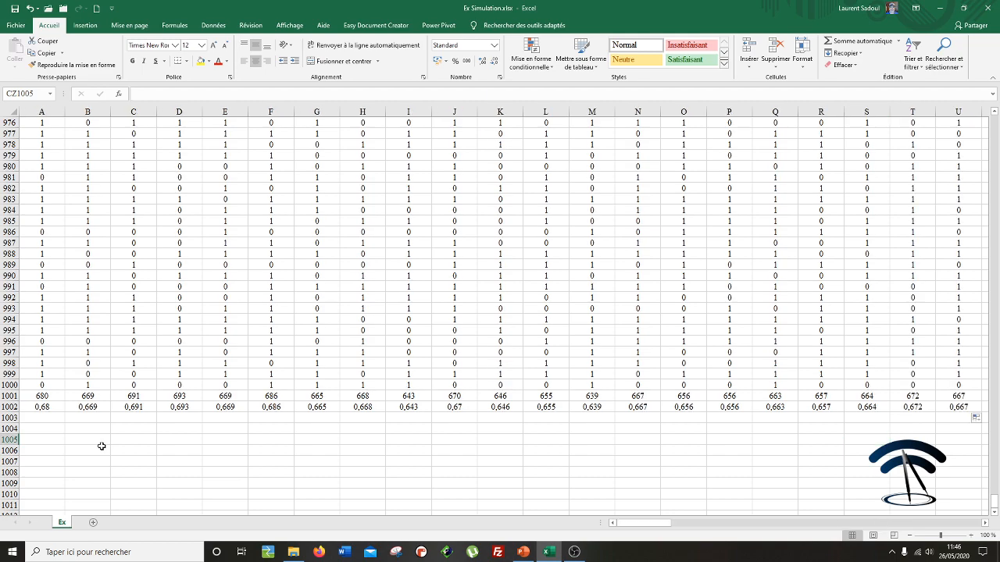
left_click(102, 448)
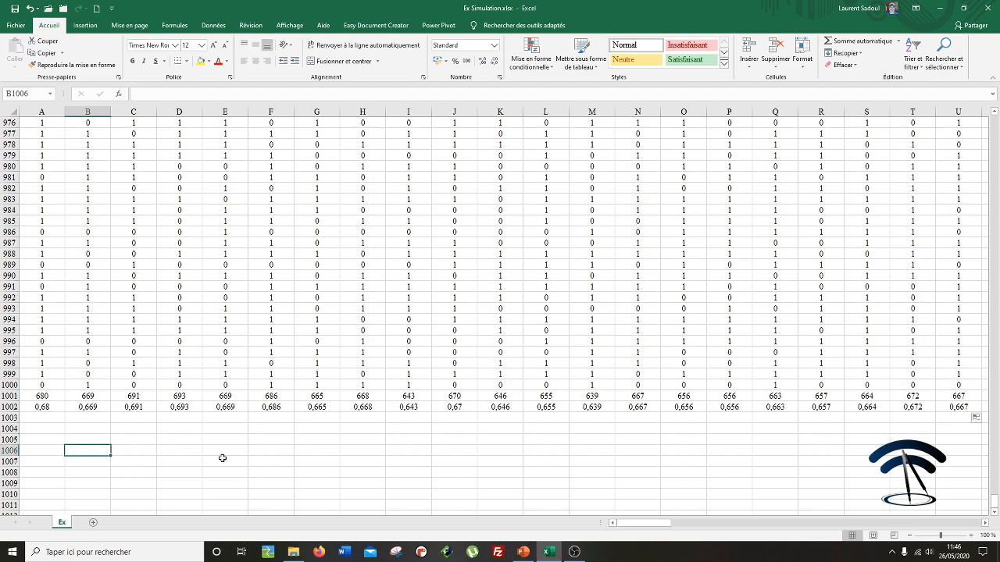
key("F9")
key("F9")
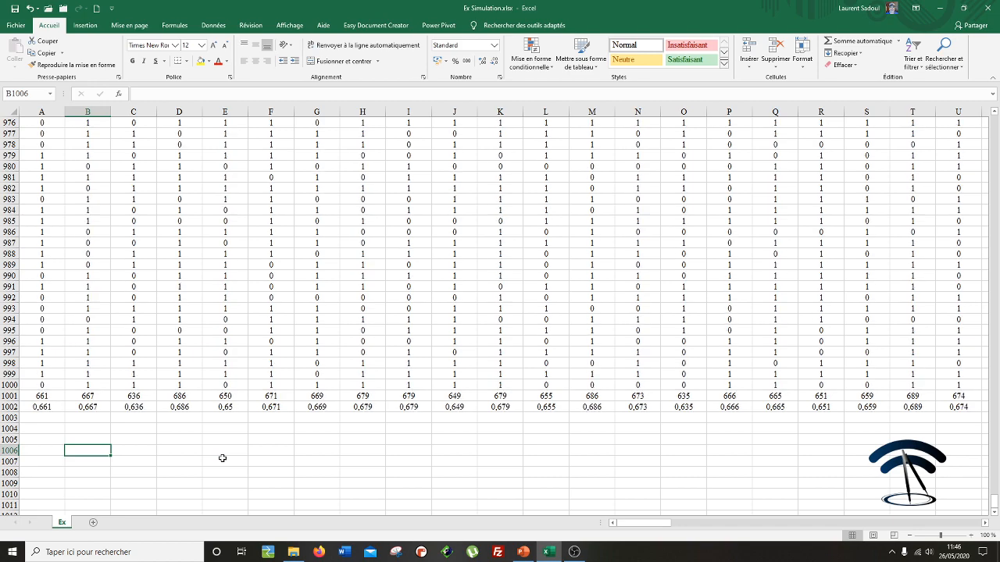
key("F9")
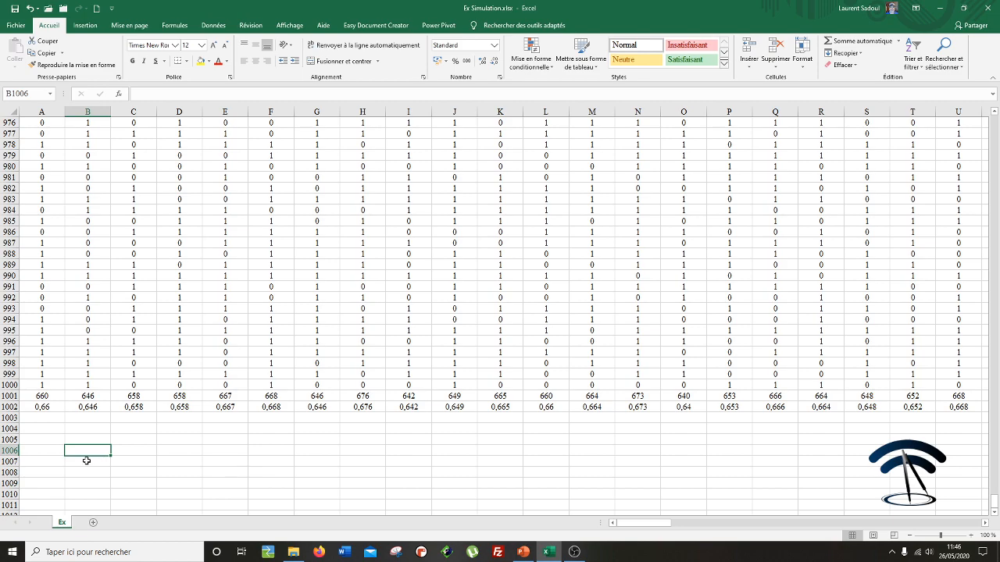
Insert a markers-only scatter chart of the frequencies in row 1002.
left_click(3, 407)
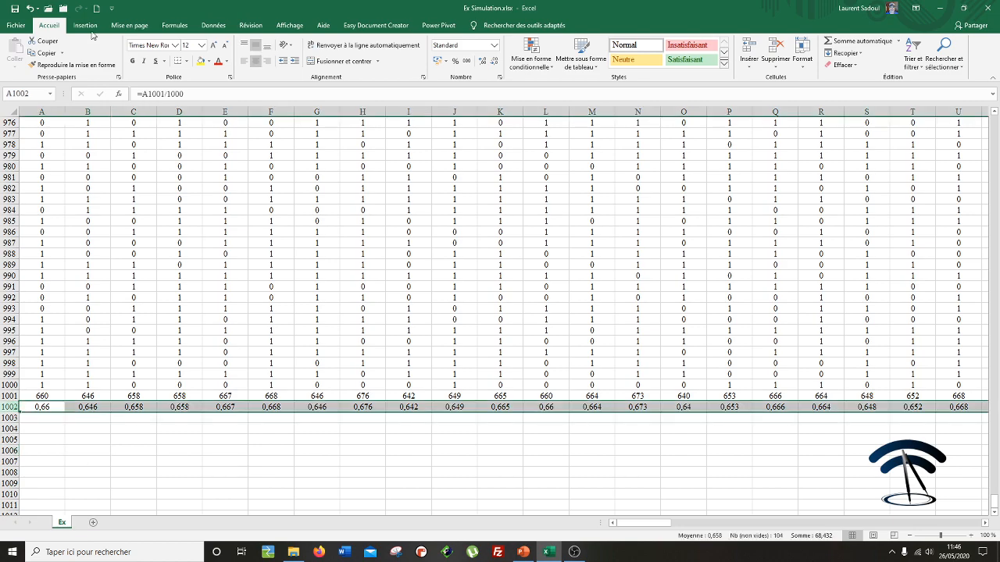
left_click(86, 26)
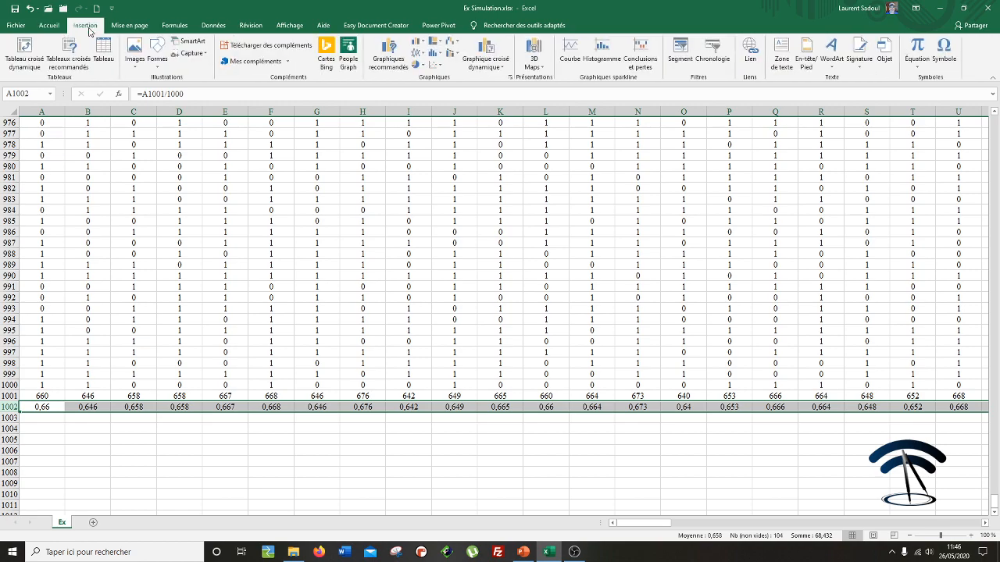
left_click(434, 65)
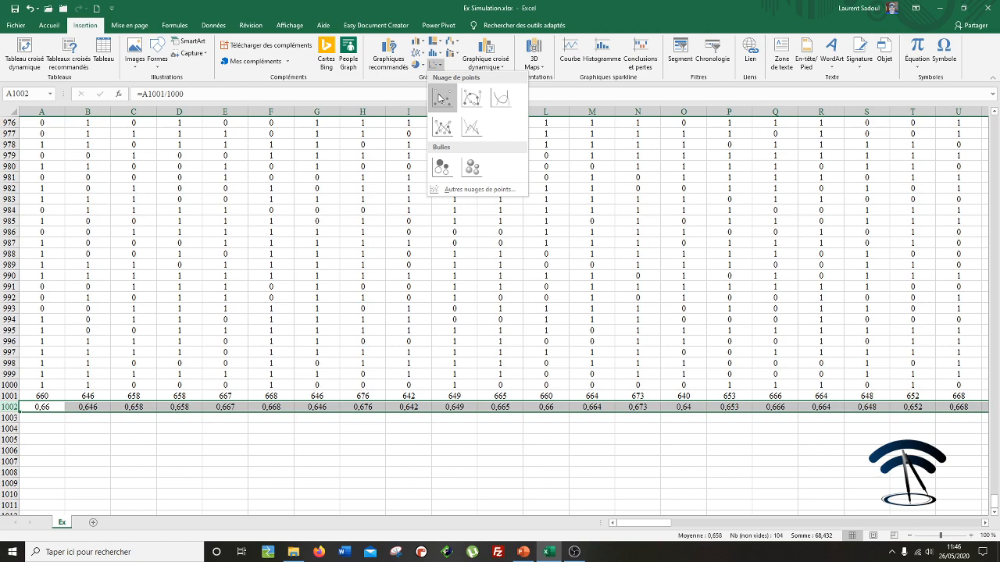
left_click(442, 98)
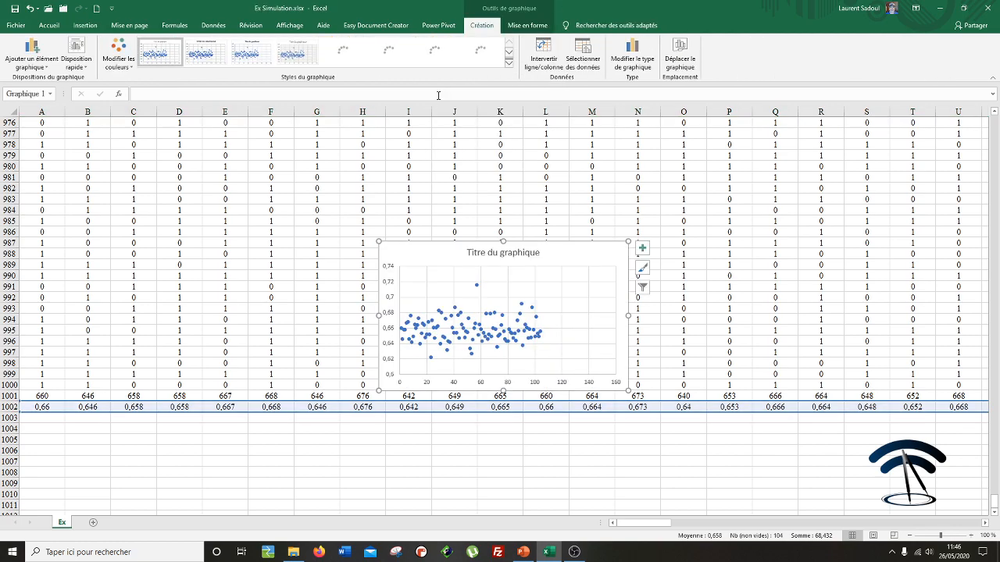
Move the chart lower on the sheet and enlarge it to span columns F to M, about rows 997 to 1016.
scroll(635, 168, "down", 3)
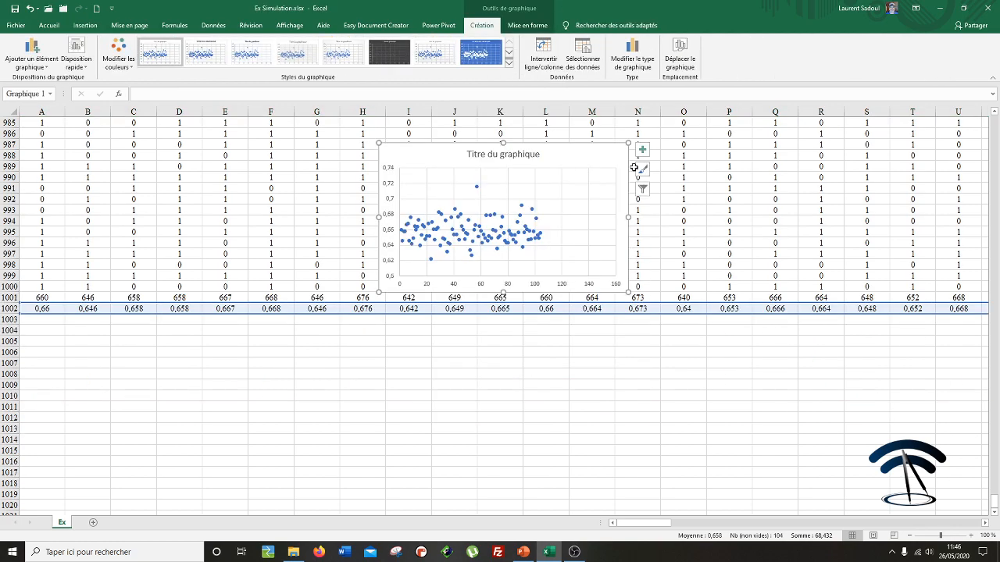
left_click_drag(585, 149, 468, 257)
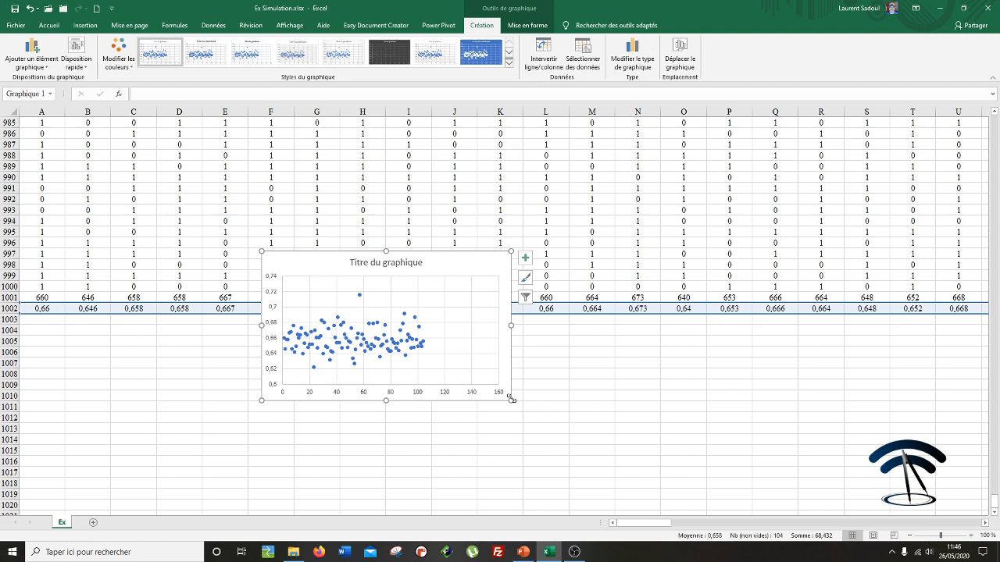
left_click_drag(510, 399, 608, 465)
Replace the chart title with "Simulation".
left_click(455, 261)
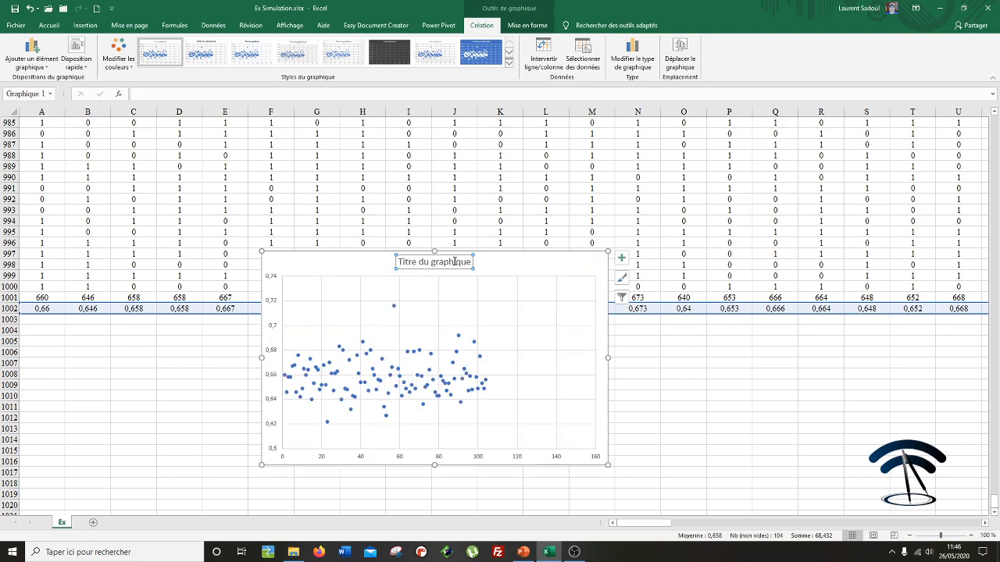
double_click(454, 262)
left_click_drag(455, 261, 405, 263)
type("Si")
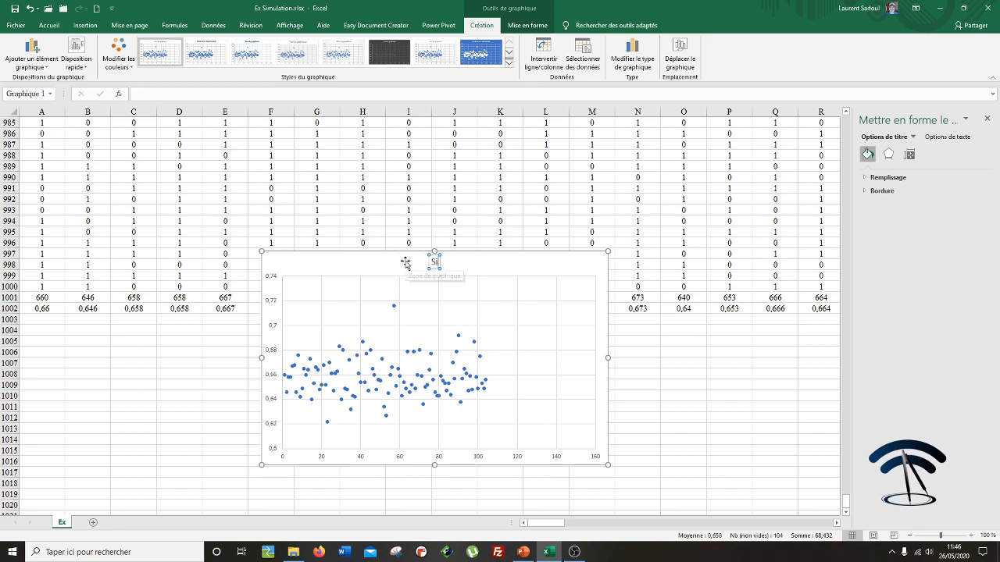
type("mulation")
left_click(337, 455)
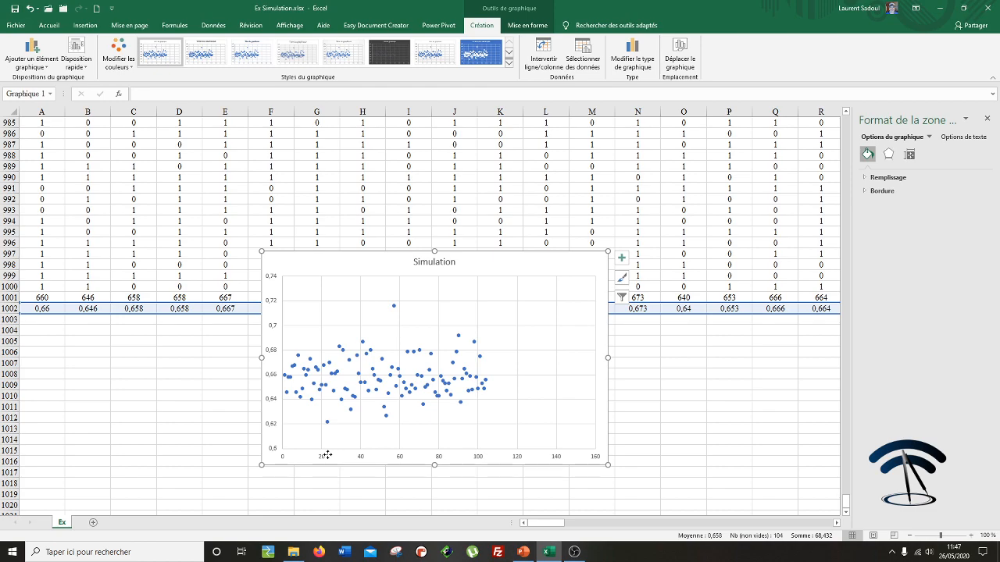
Set the chart's horizontal axis bounds to a minimum of 0 and a maximum of 105.
left_click(476, 457)
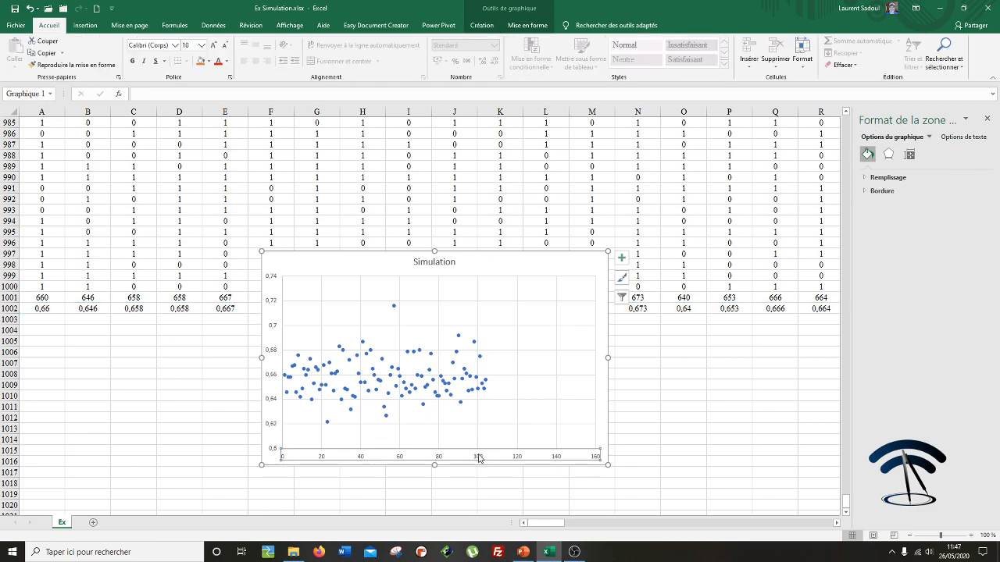
left_click(479, 458)
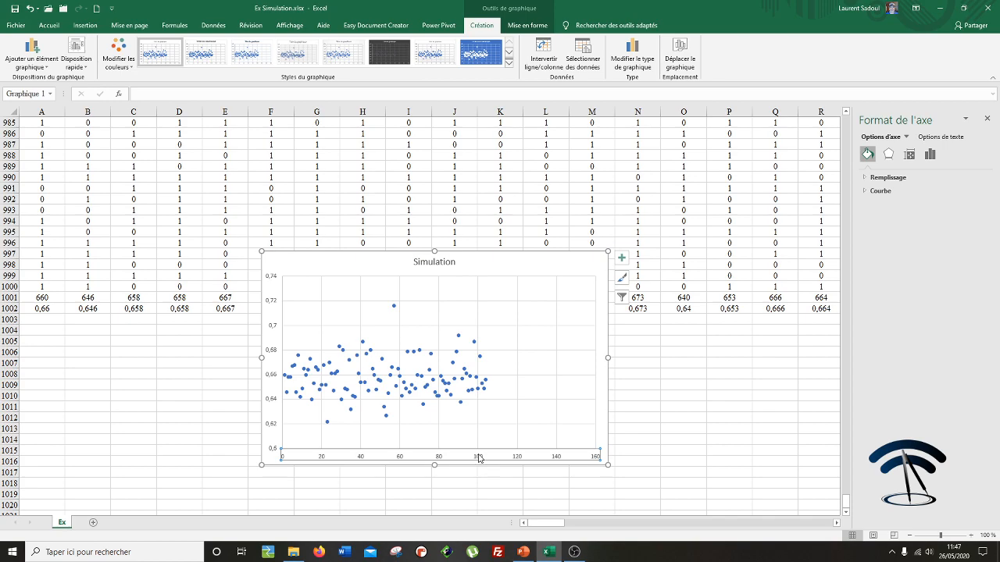
right_click(479, 458)
left_click(504, 447)
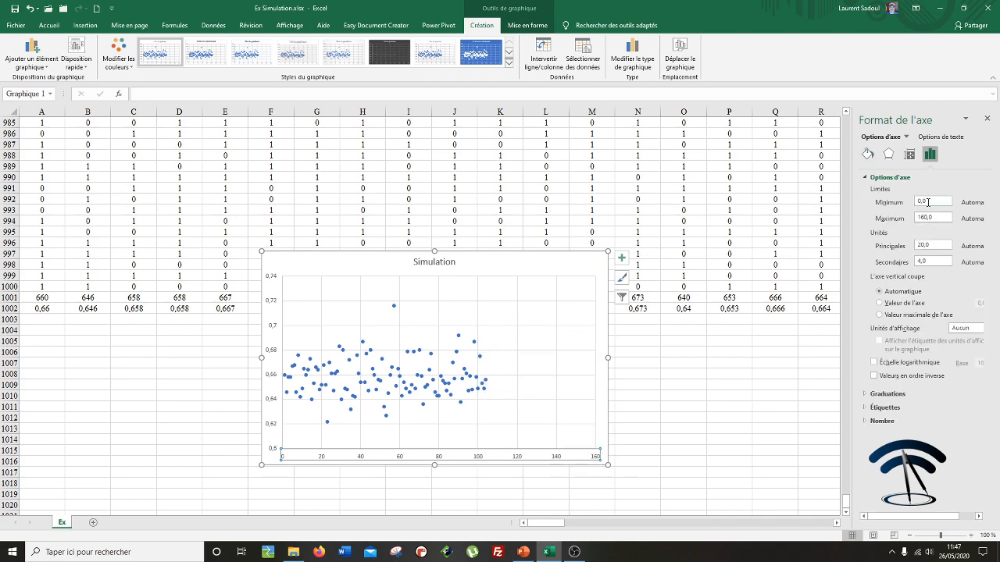
left_click_drag(933, 217, 912, 221)
type("105")
key("Return")
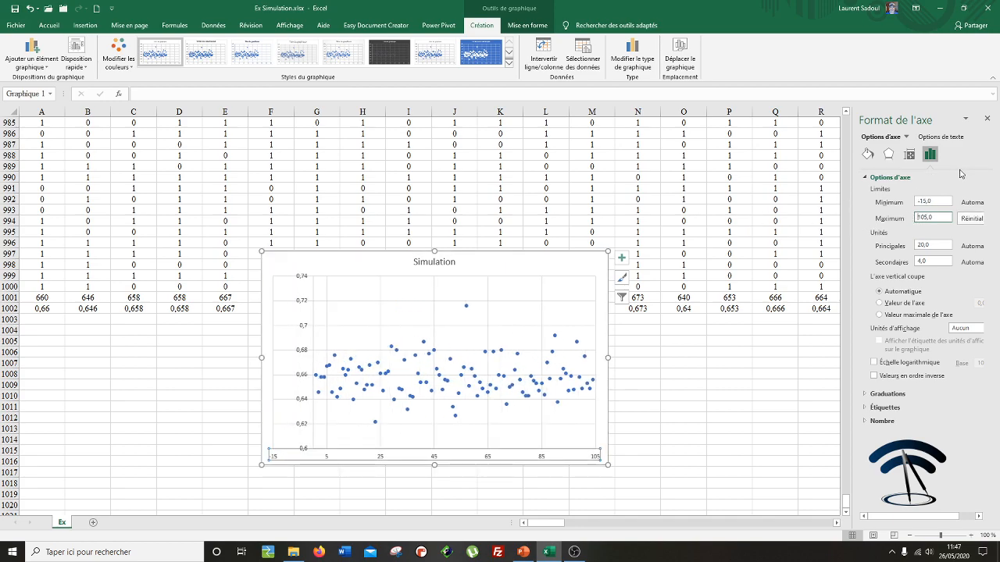
left_click_drag(934, 201, 911, 202)
type("0")
key("Return")
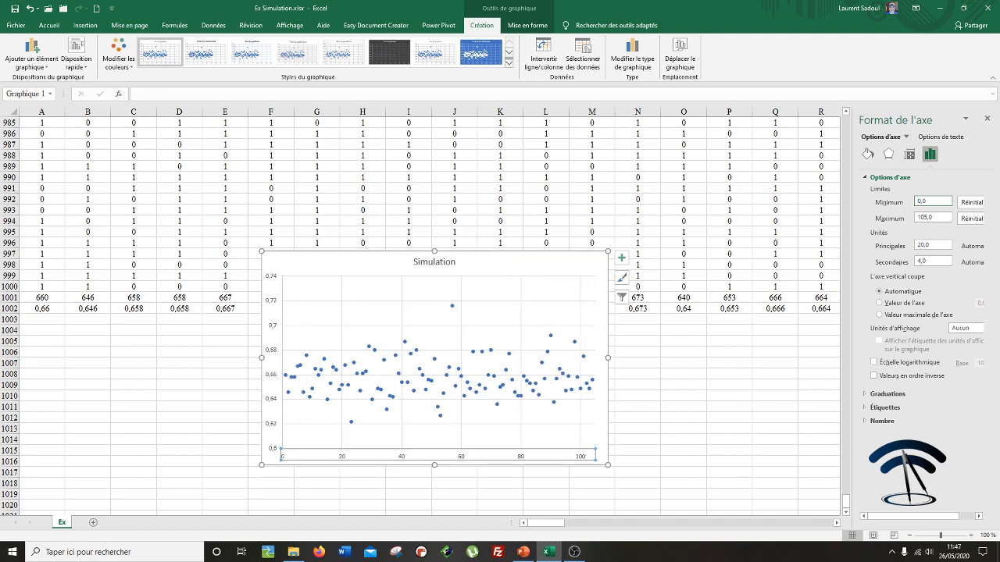
left_click(665, 444)
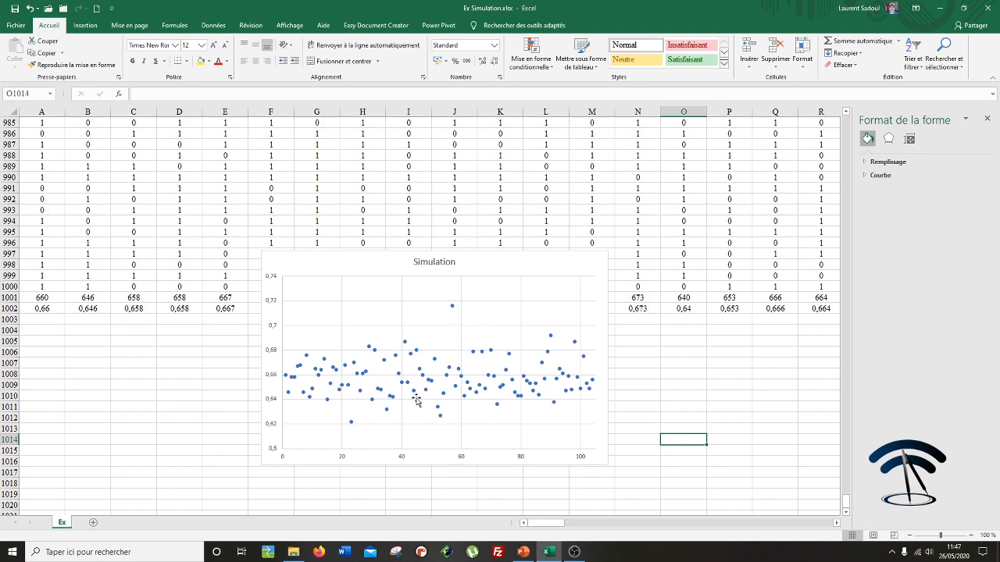
Check the chart's highest outlying point, and recalculate the sheet once to plot a new set of samples.
mouse_move(452, 307)
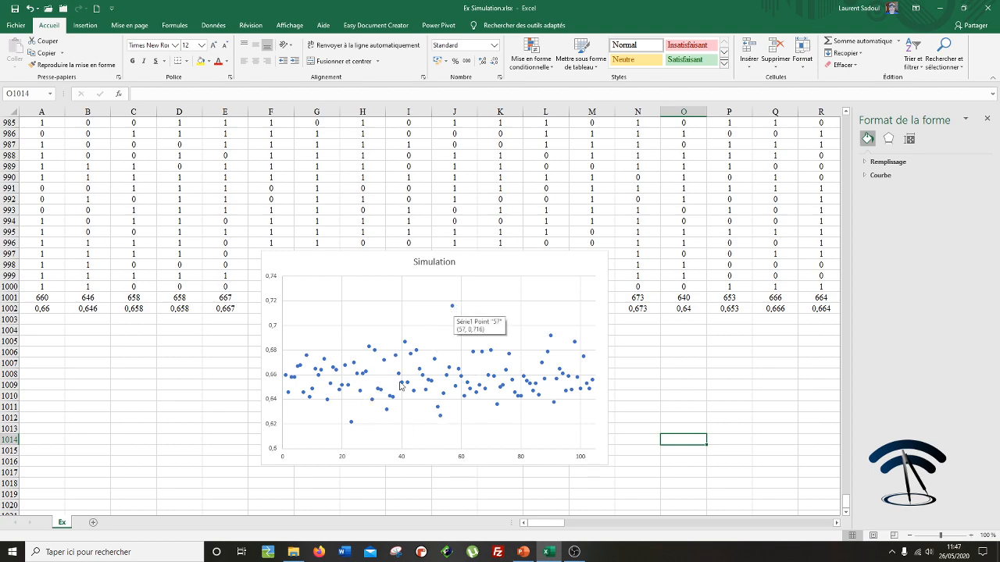
left_click(650, 386)
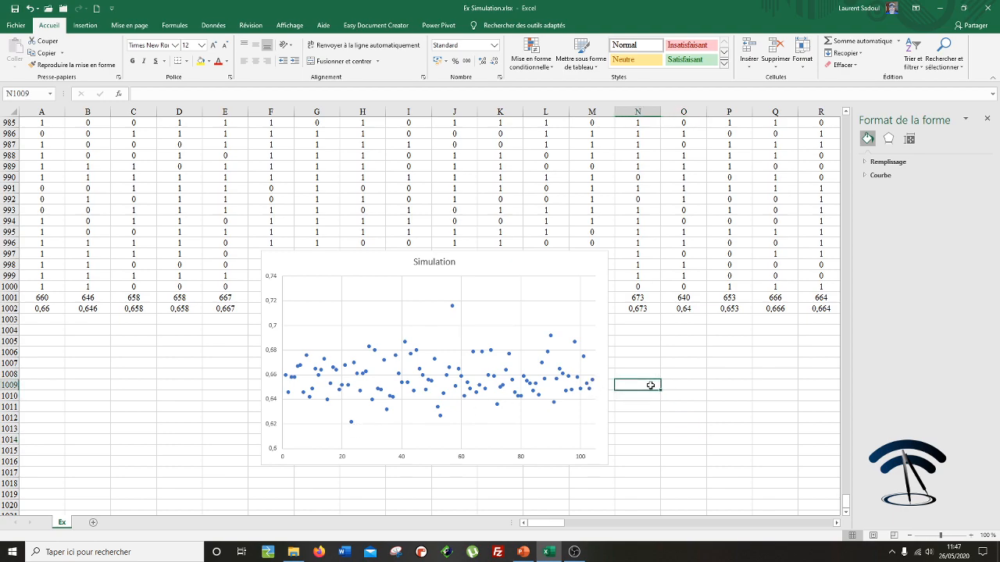
key("F9")
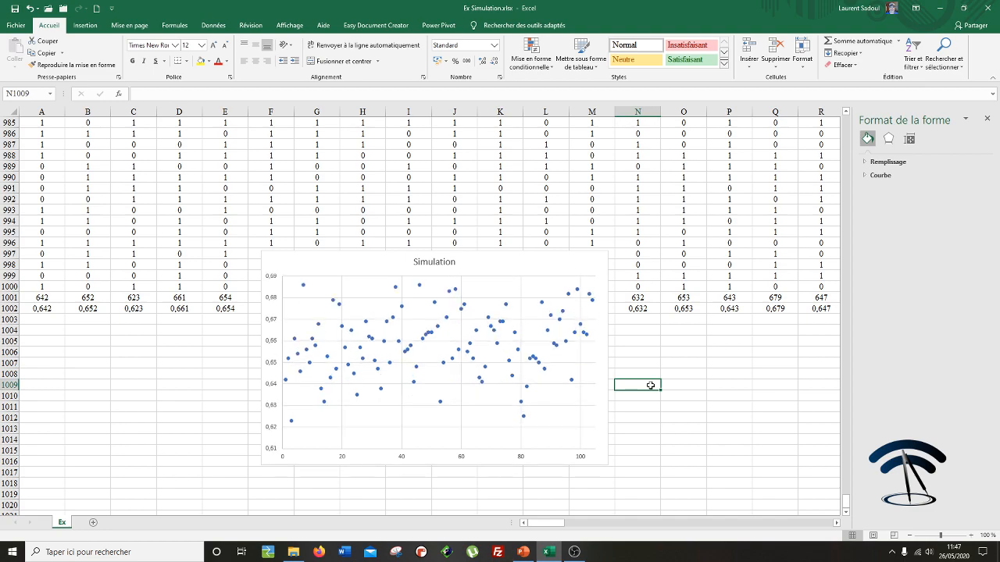
Recalculate the sheet seven times to compare how the plotted frequencies vary between sets of samples.
key("F9")
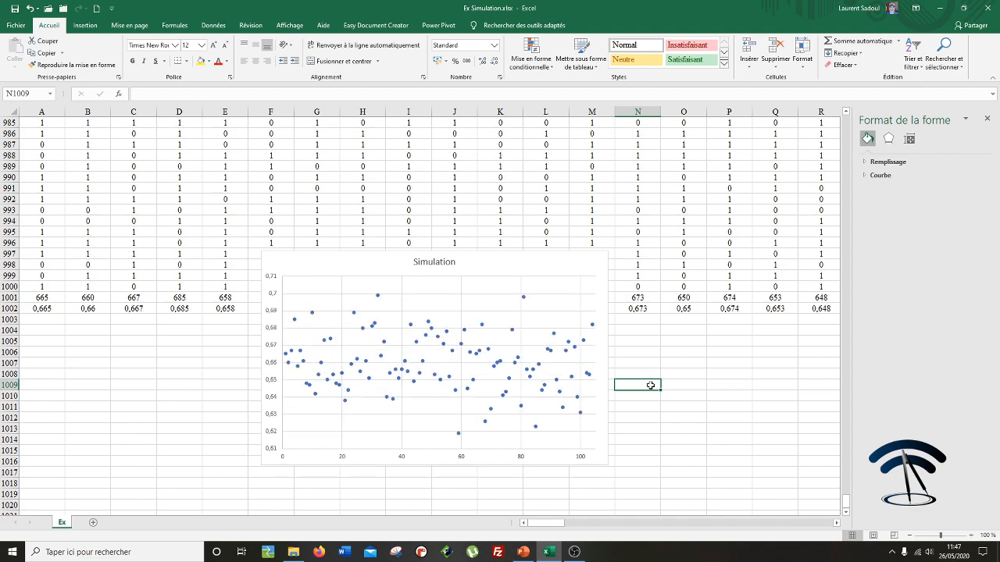
key("F9")
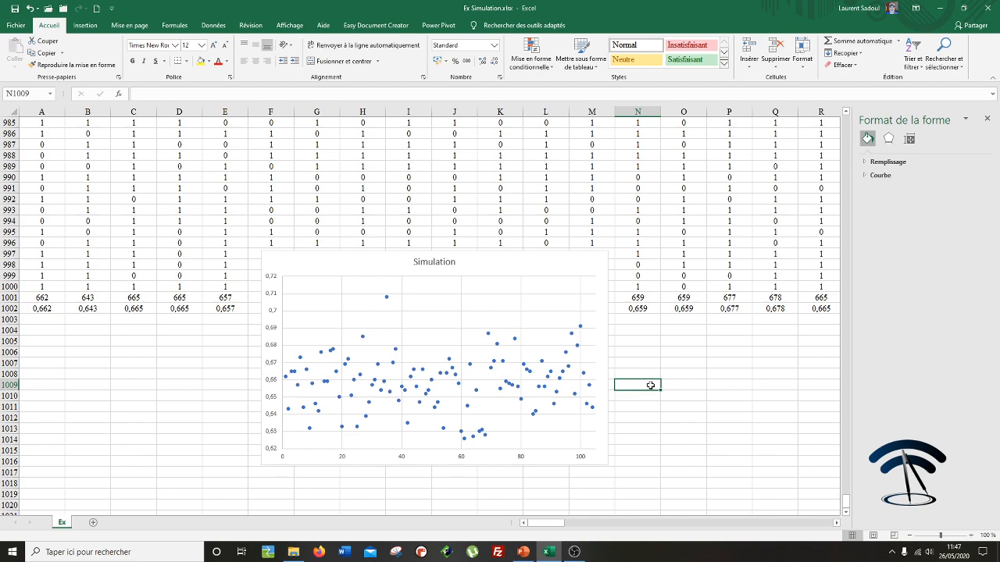
key("F9")
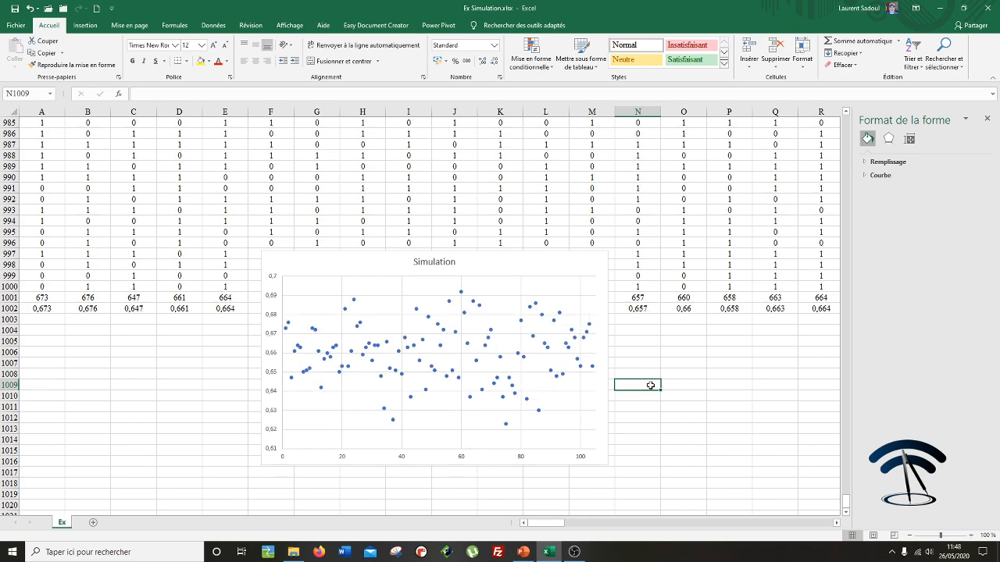
key("F9")
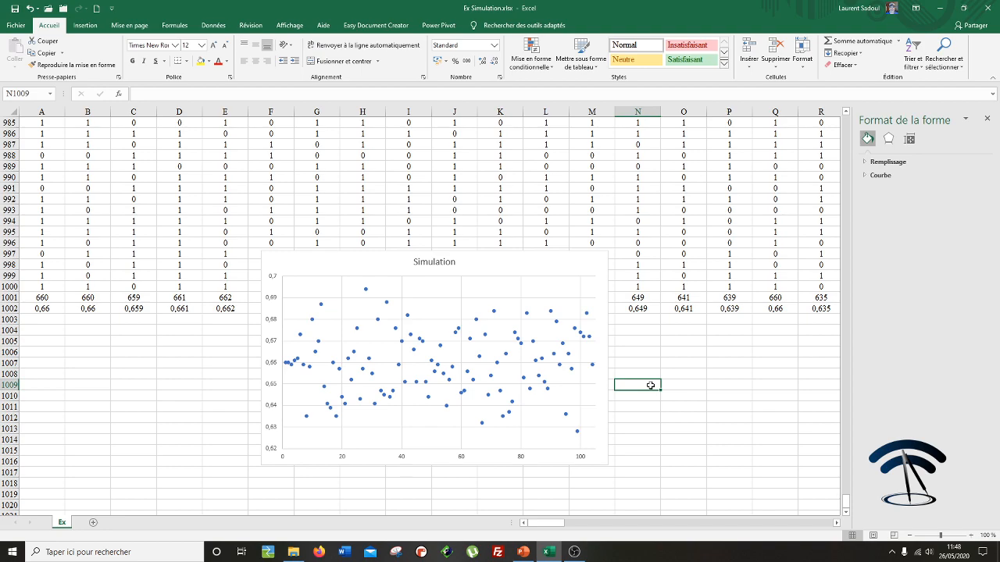
key("F9")
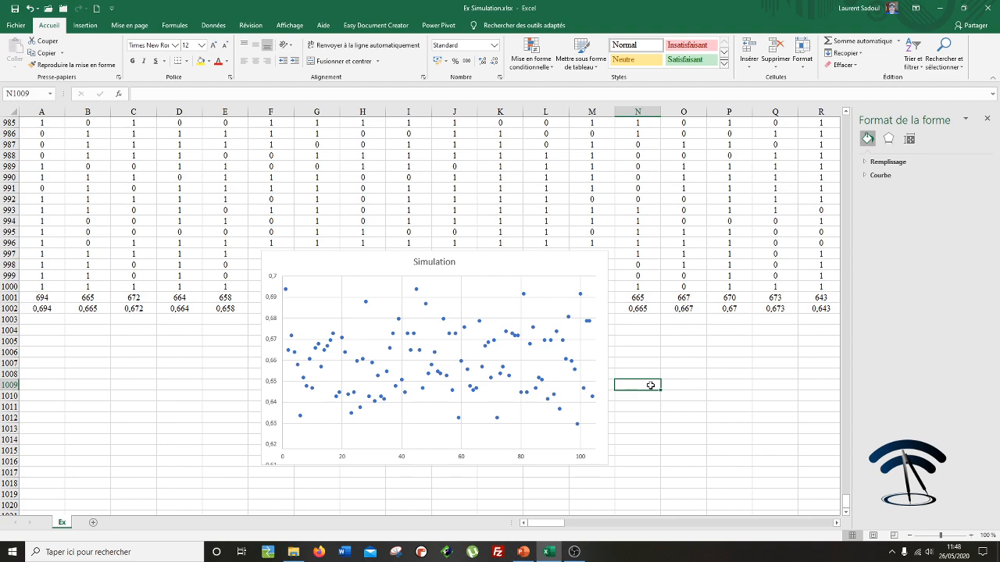
key("F9")
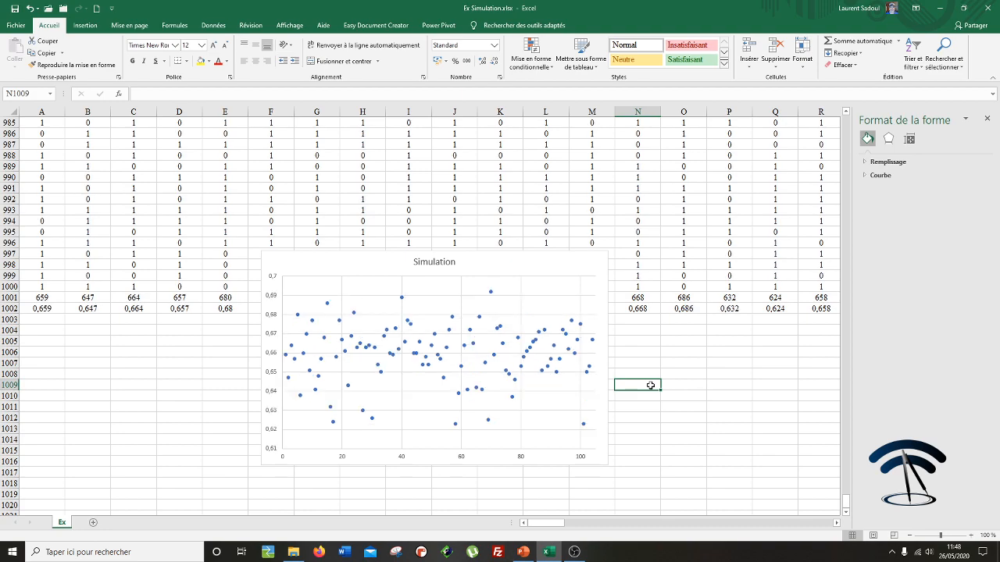
key("F9")
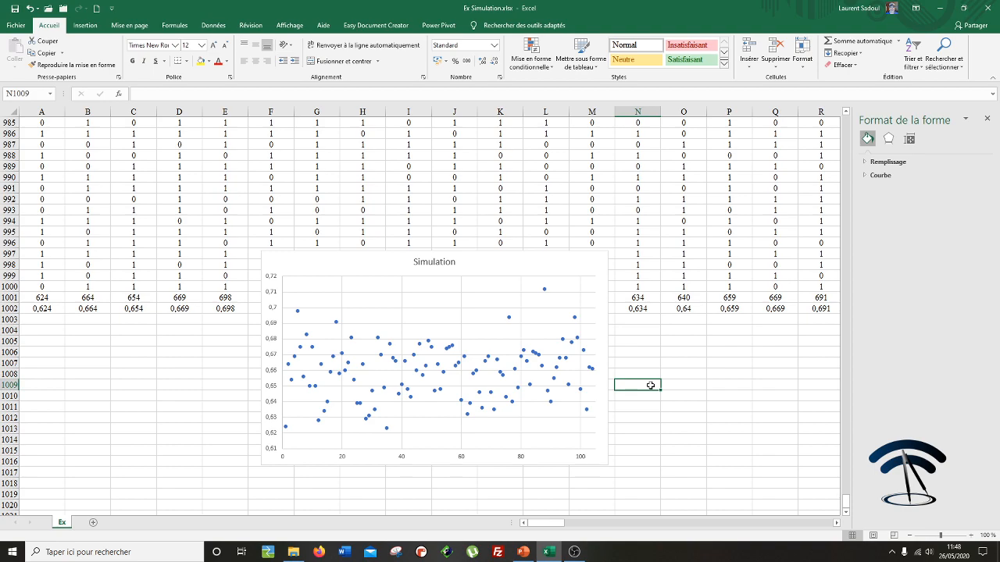
Enter the labels "La plus petite fréquence" in B1004 and "La plus grande fréquence" in B1006.
left_click(82, 335)
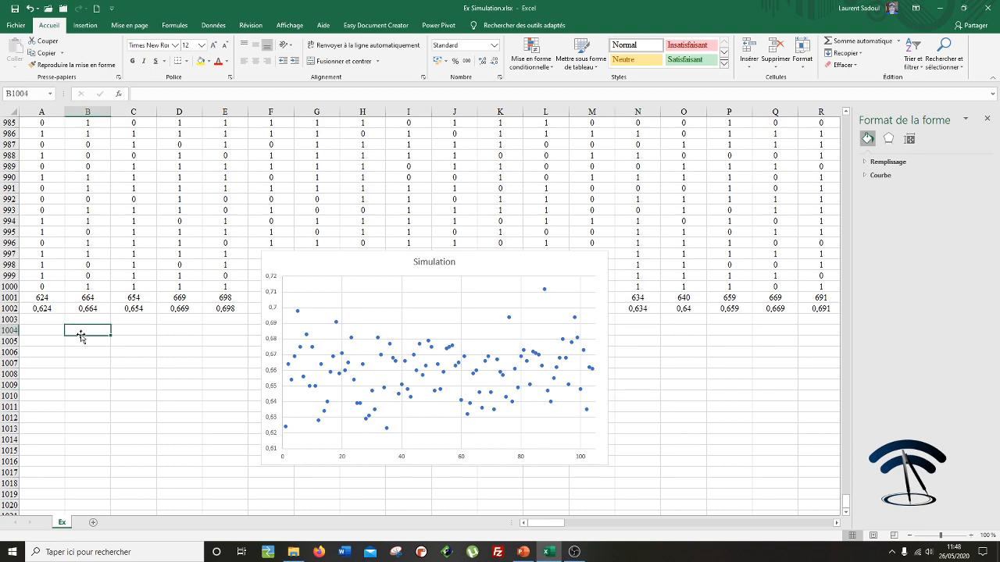
type("La plus")
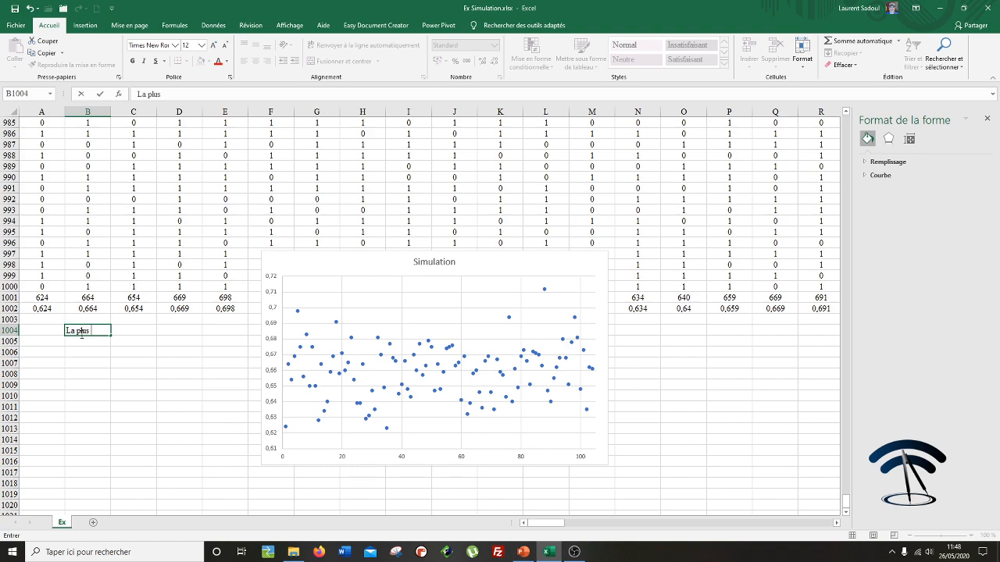
type(" petite fréquence")
left_click(80, 350)
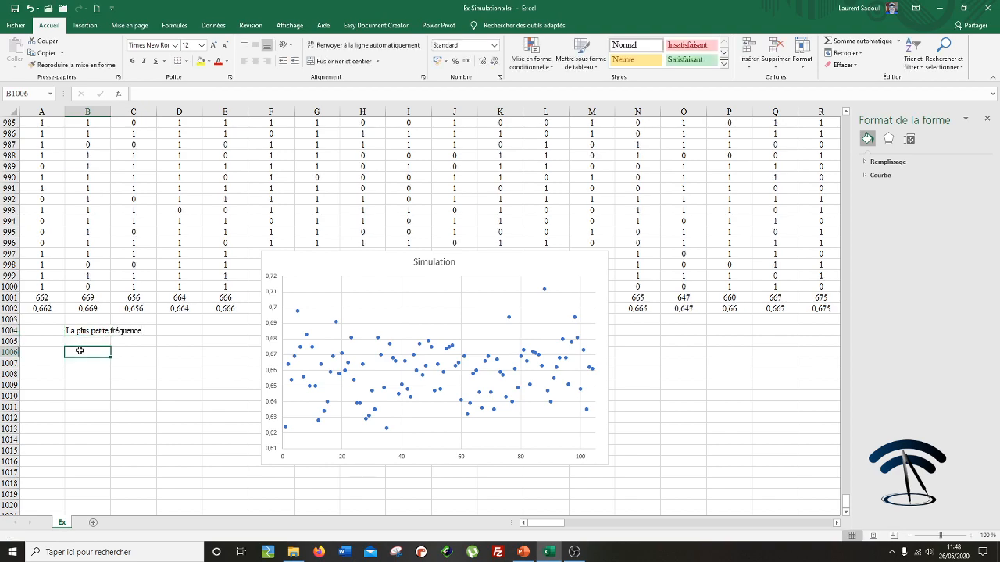
type("La plus grn")
key("BackSpace")
type("ande")
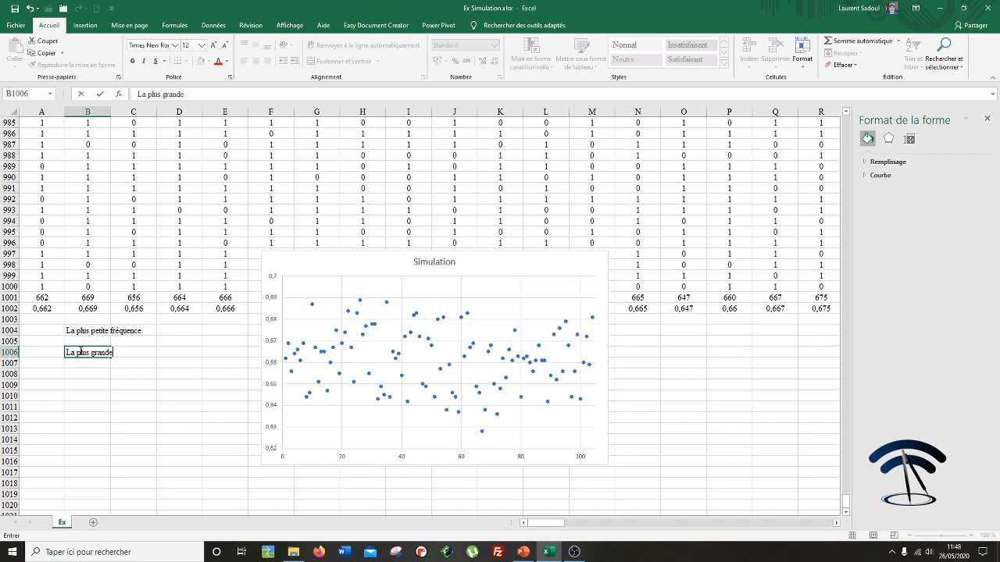
type(" fréquence")
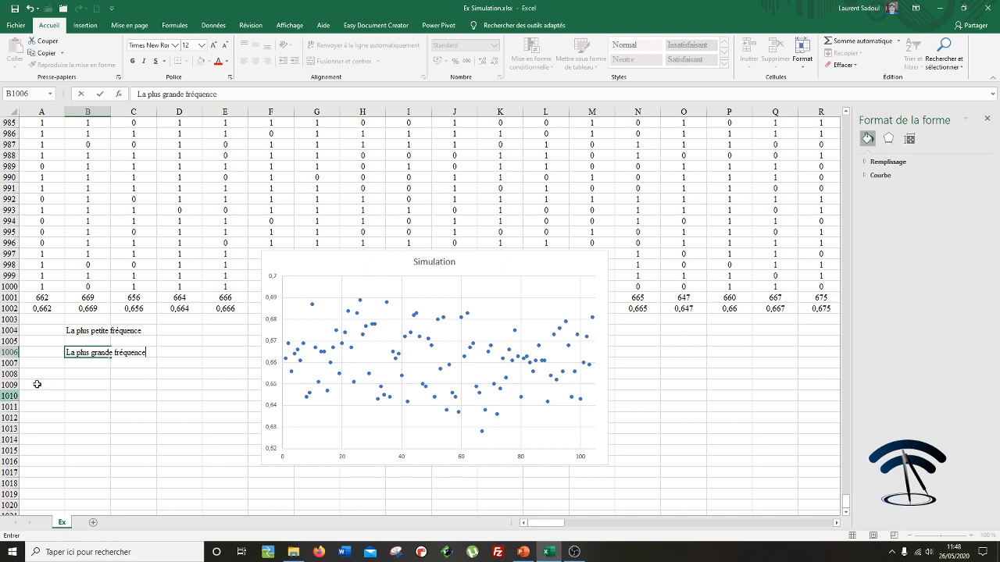
left_click(192, 375)
Calculate the smallest frequency in D1004 with the MIN function over the whole of row 1002.
left_click(179, 331)
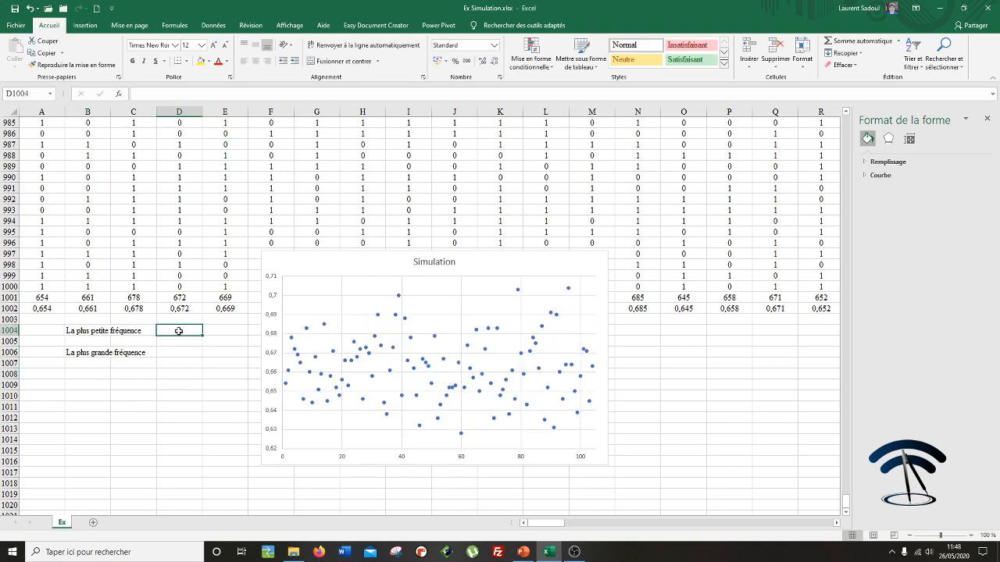
left_click(118, 95)
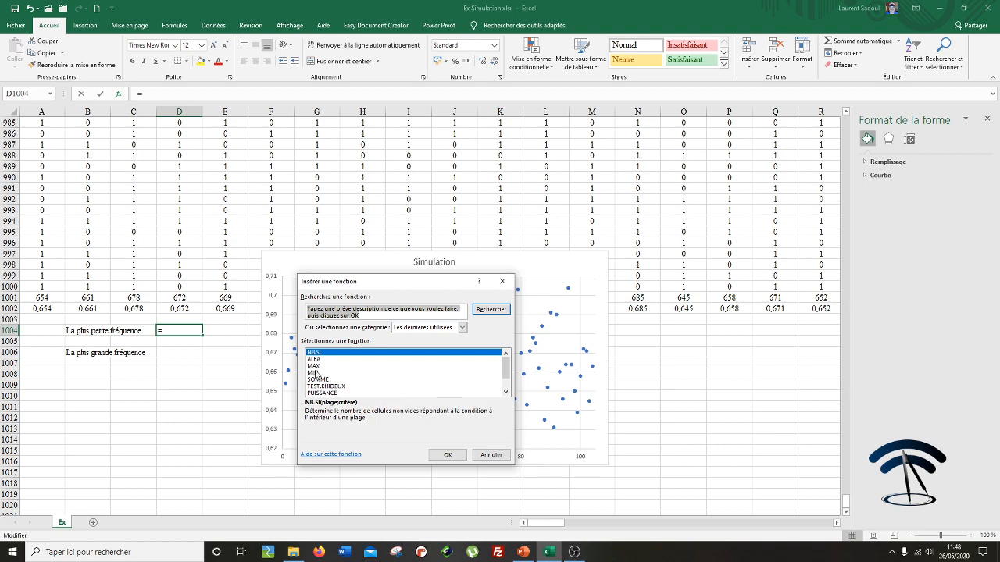
type("min")
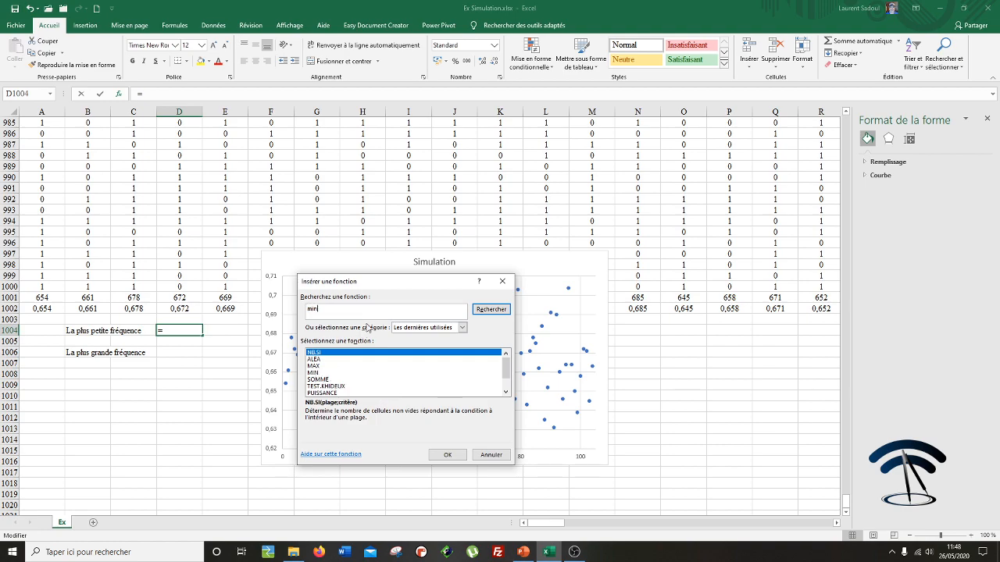
key("Return")
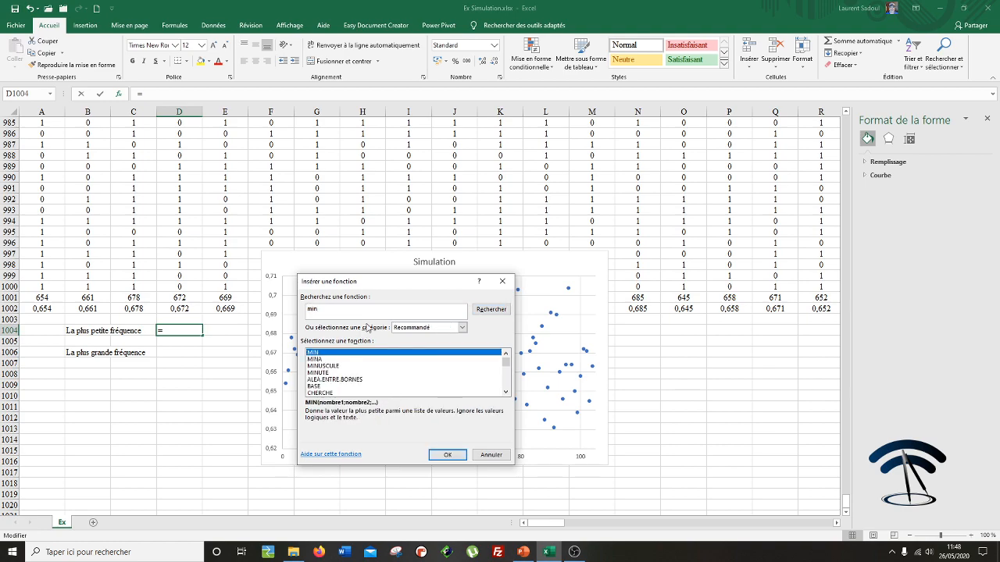
left_click(450, 457)
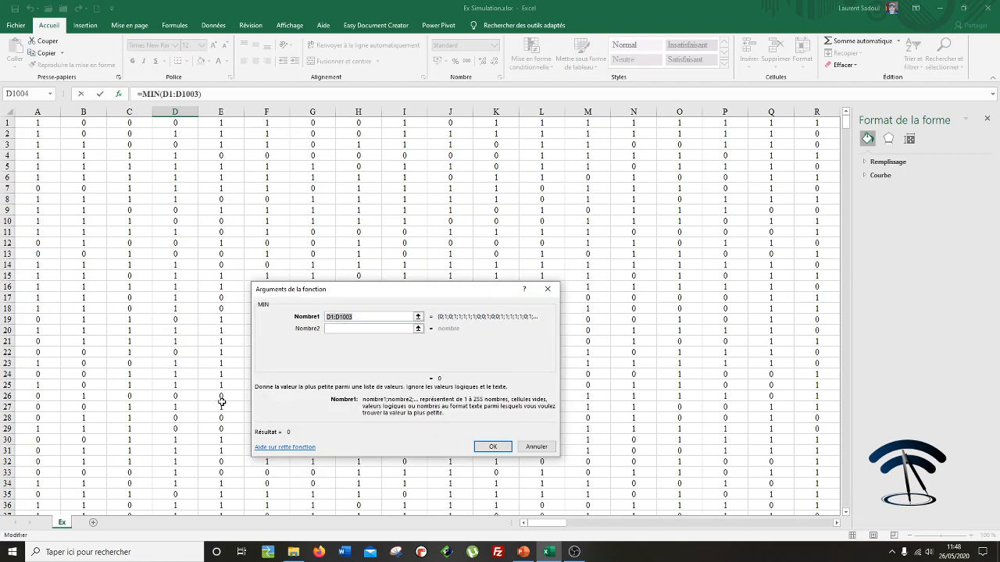
scroll(781, 314, "down", 8)
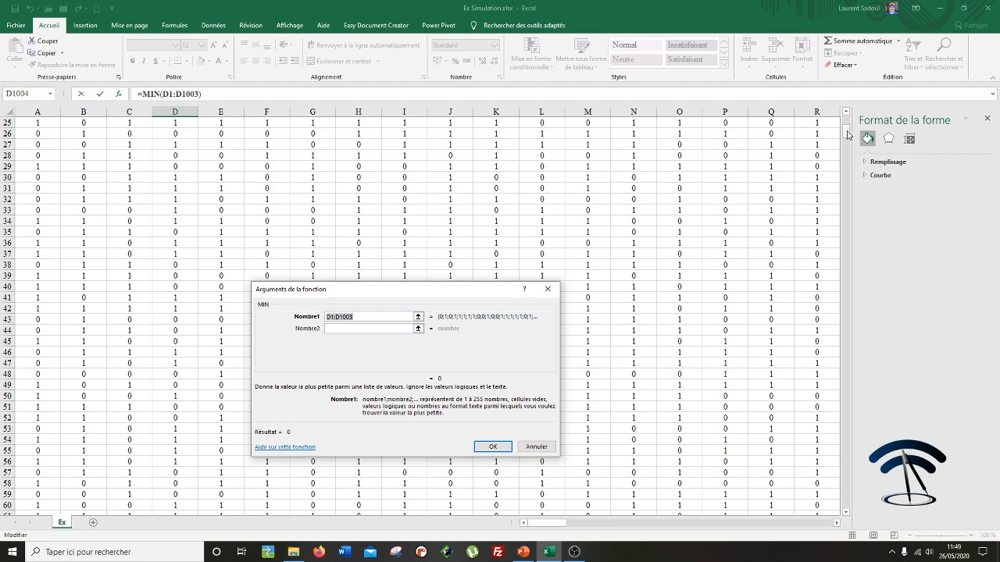
left_click_drag(848, 135, 849, 508)
left_click(325, 316)
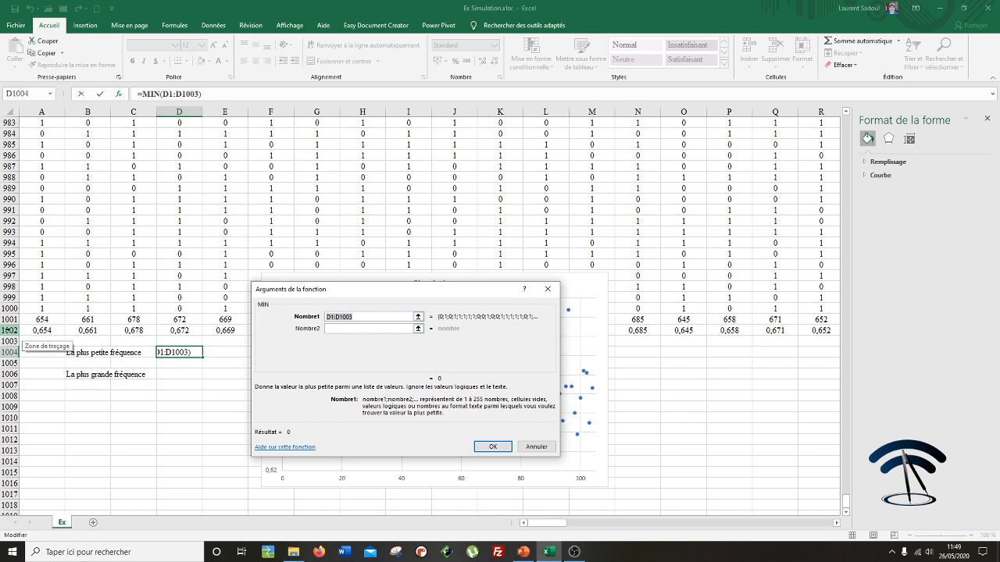
left_click(7, 331)
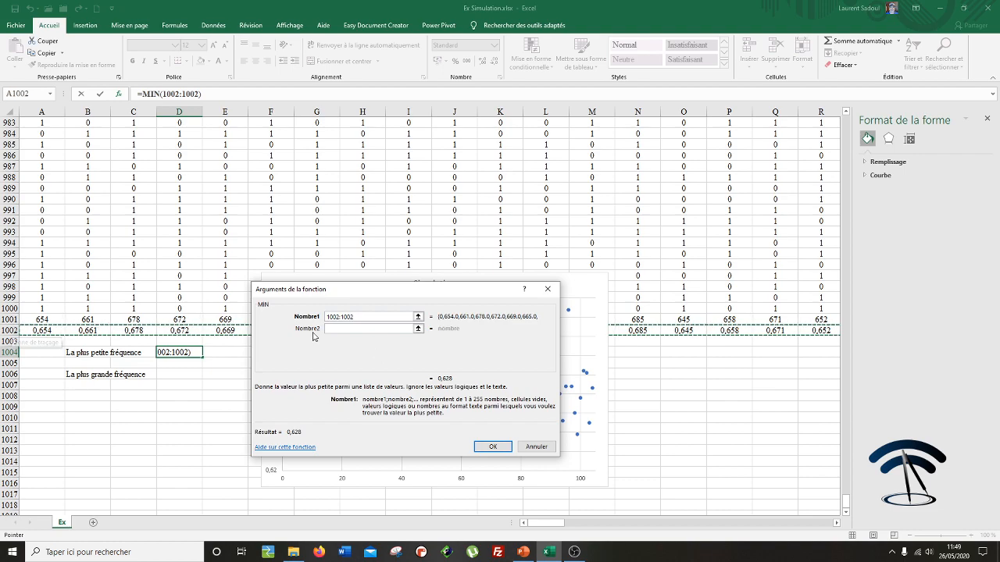
left_click(493, 447)
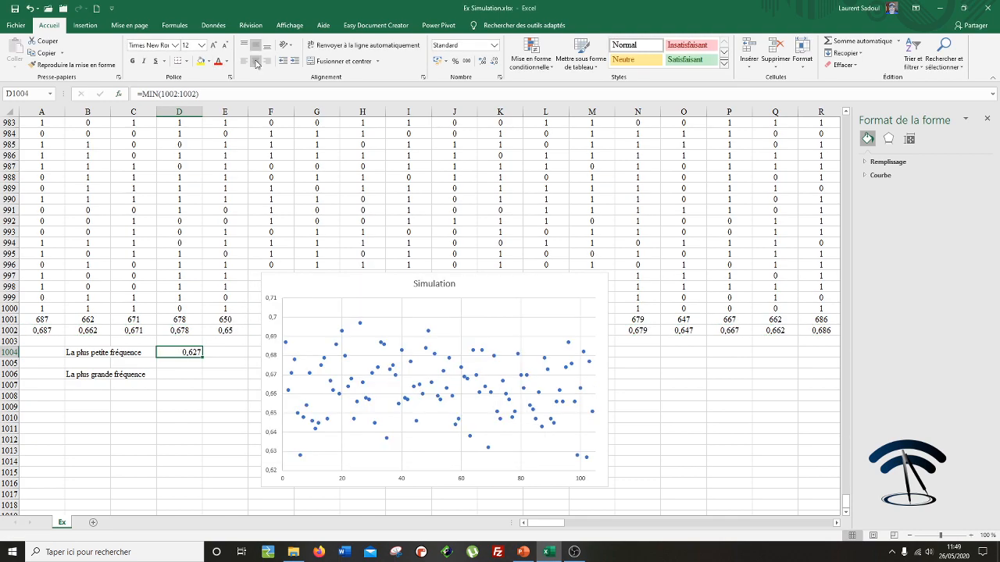
Centre the value in D1004 horizontally and check it against the lowest points of the chart.
left_click(256, 63)
left_click(181, 396)
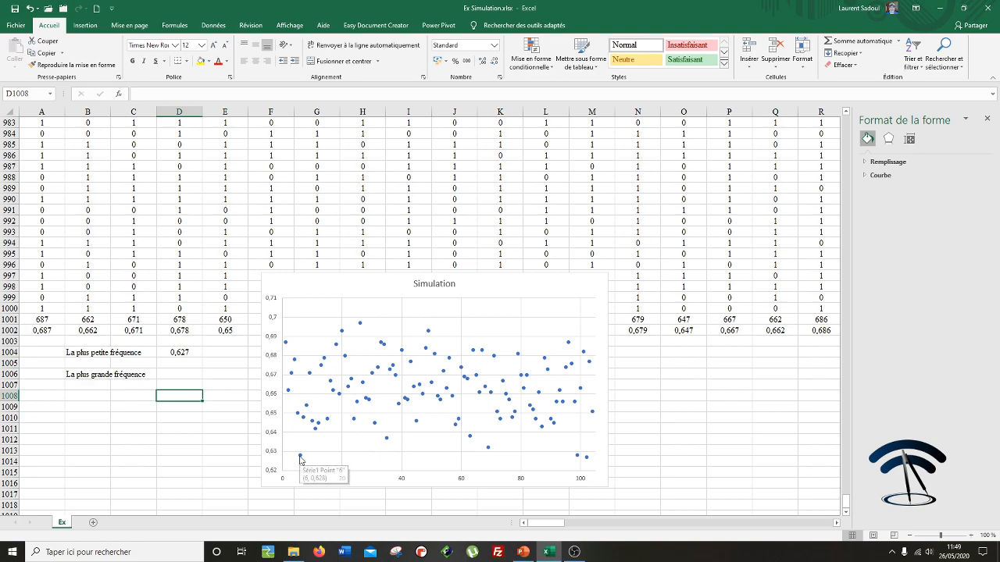
mouse_move(587, 460)
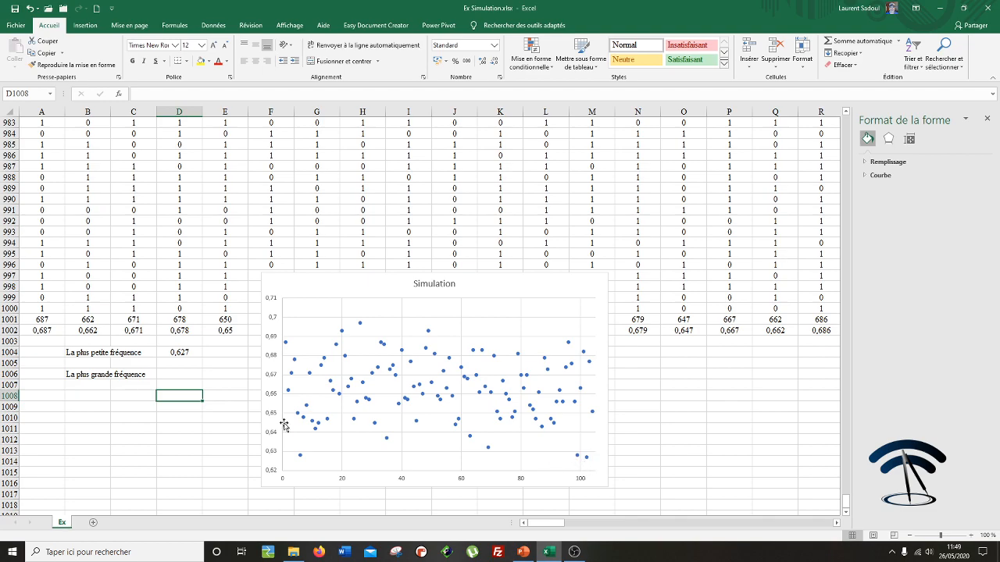
Calculate the largest frequency in D1006 with the MAX function over the whole of row 1002.
left_click(189, 376)
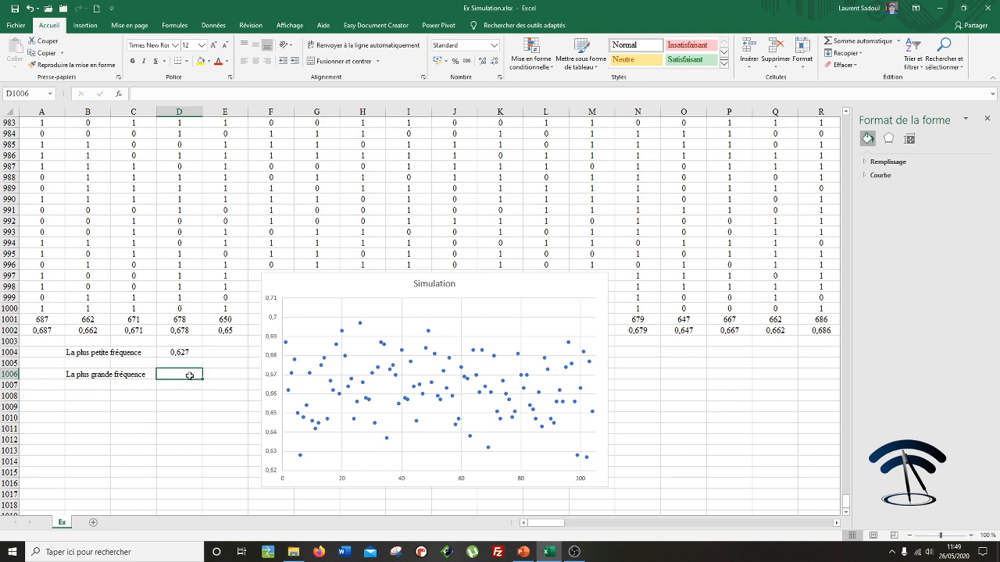
type("=")
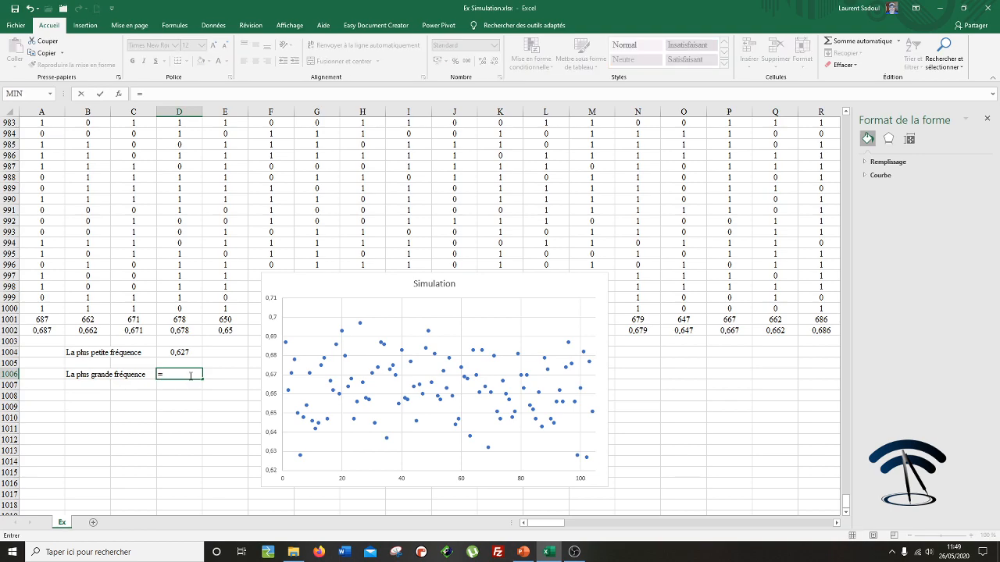
left_click(120, 94)
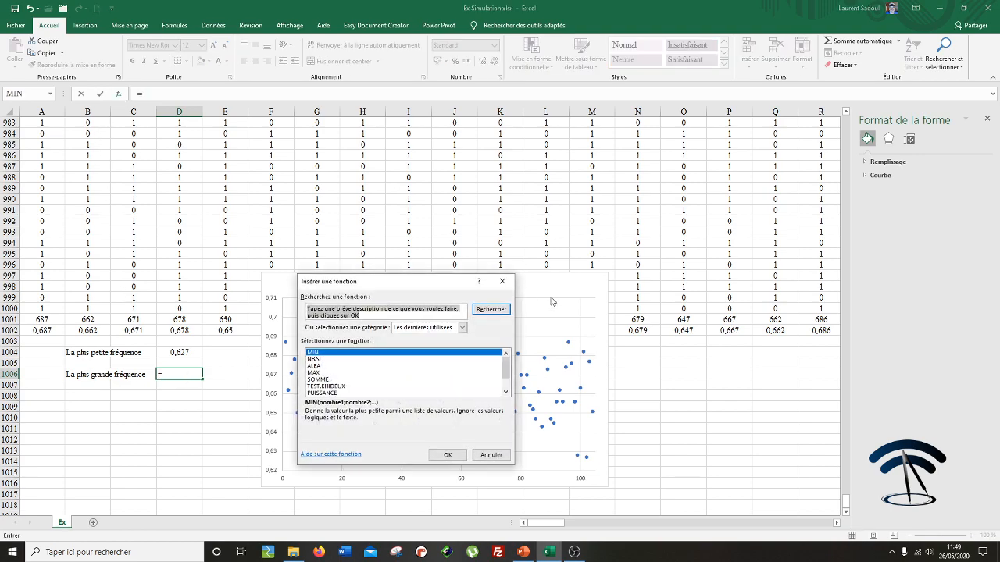
left_click(318, 374)
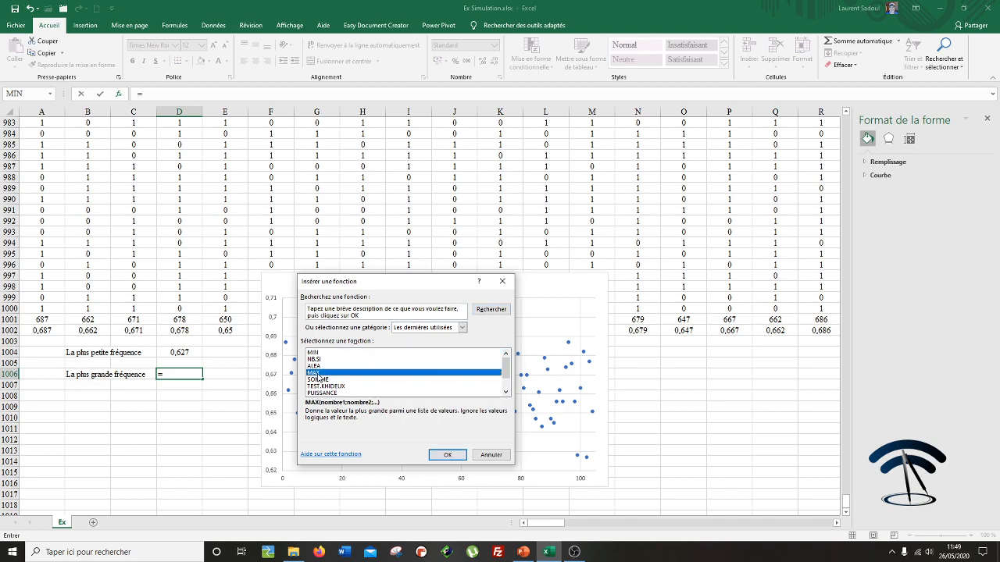
left_click(446, 455)
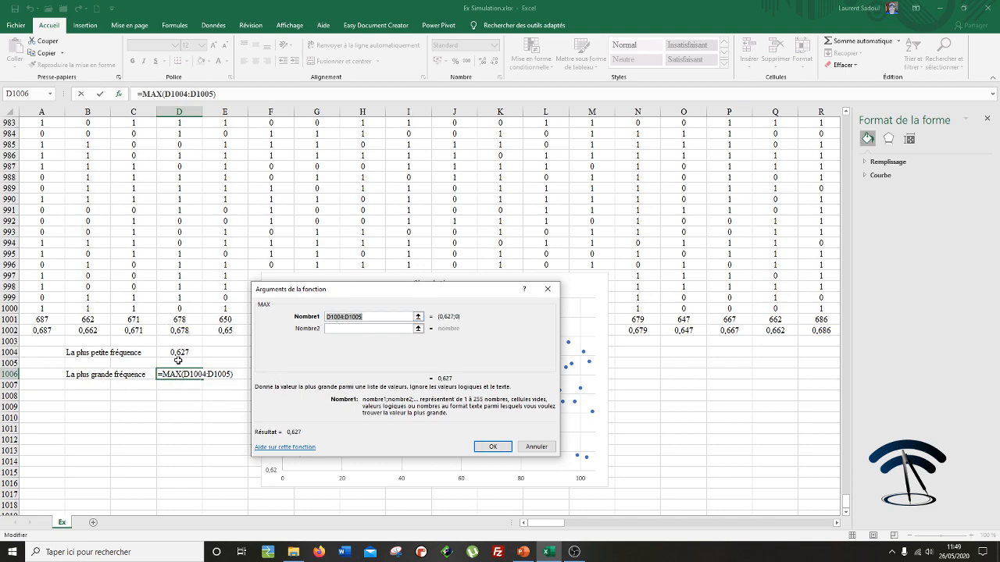
left_click(10, 331)
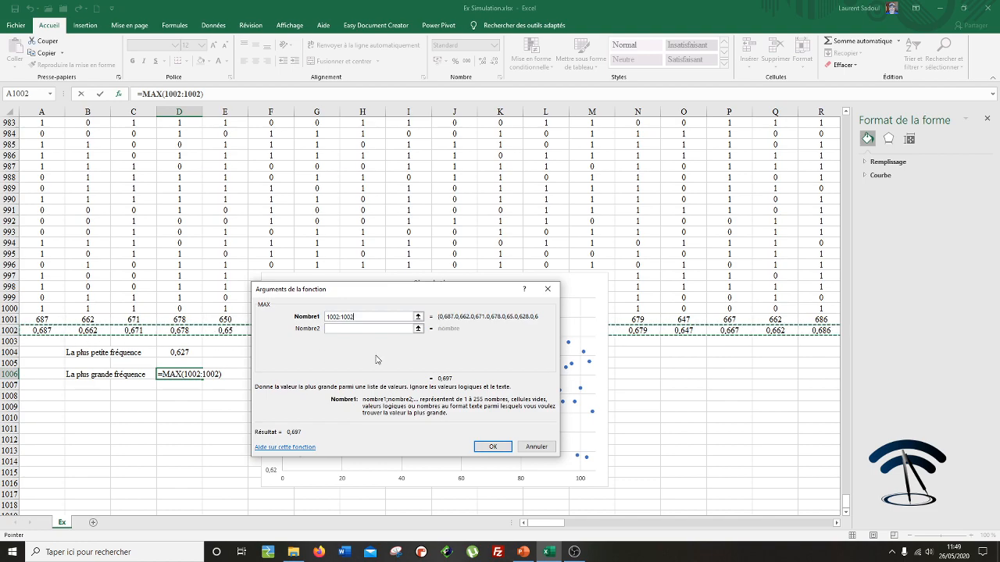
left_click(500, 447)
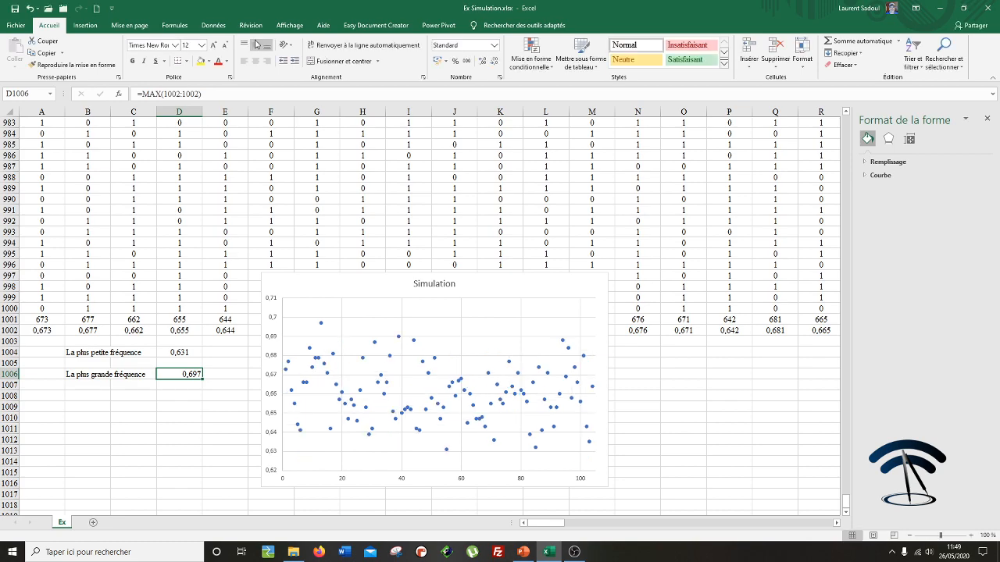
Centre the value in D1006 horizontally and check it against the highest point of the chart.
left_click(255, 60)
left_click(179, 407)
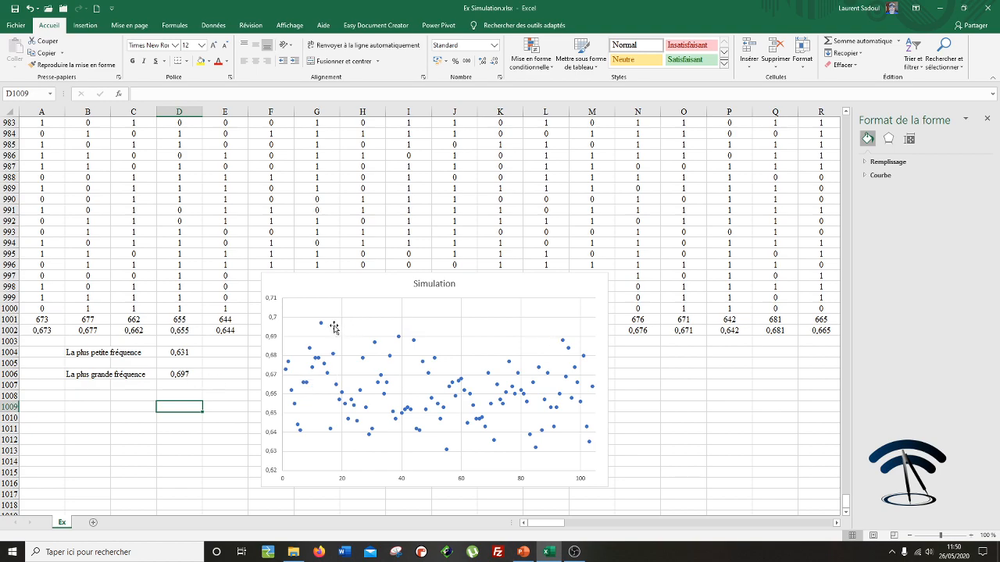
mouse_move(323, 326)
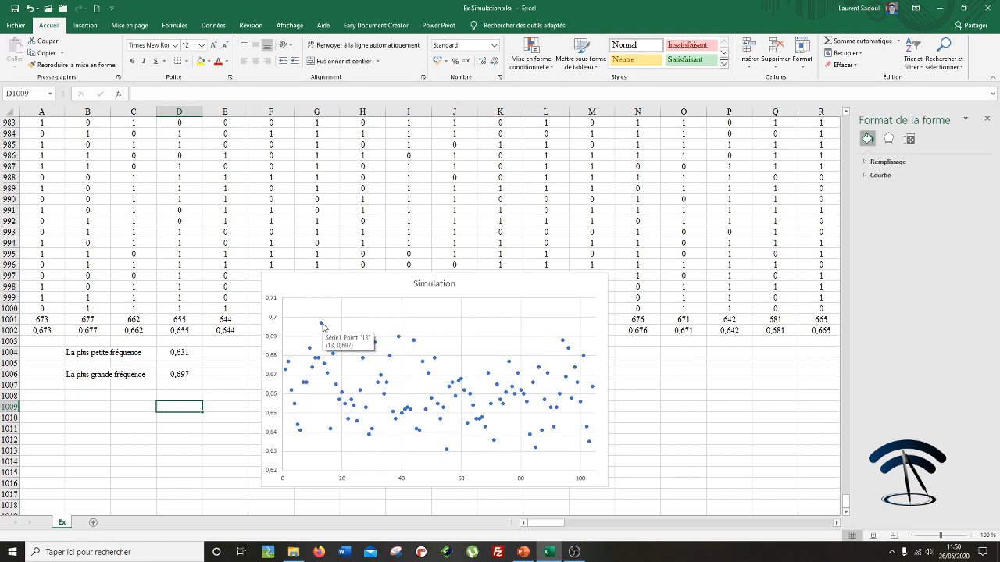
Recalculate the sheet three times to compare the smallest and largest frequencies across new sets of samples.
left_click(698, 406)
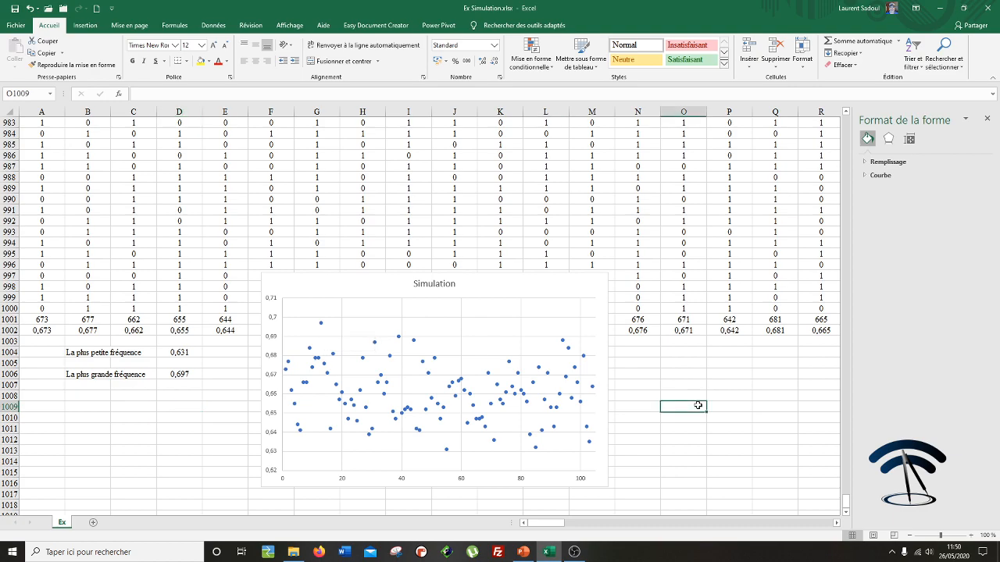
key("F9")
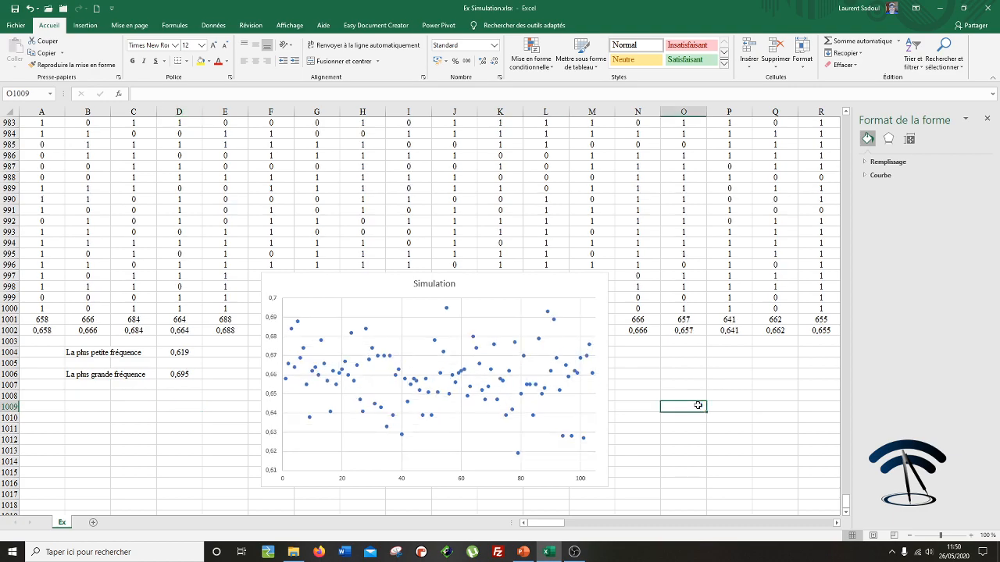
key("F9")
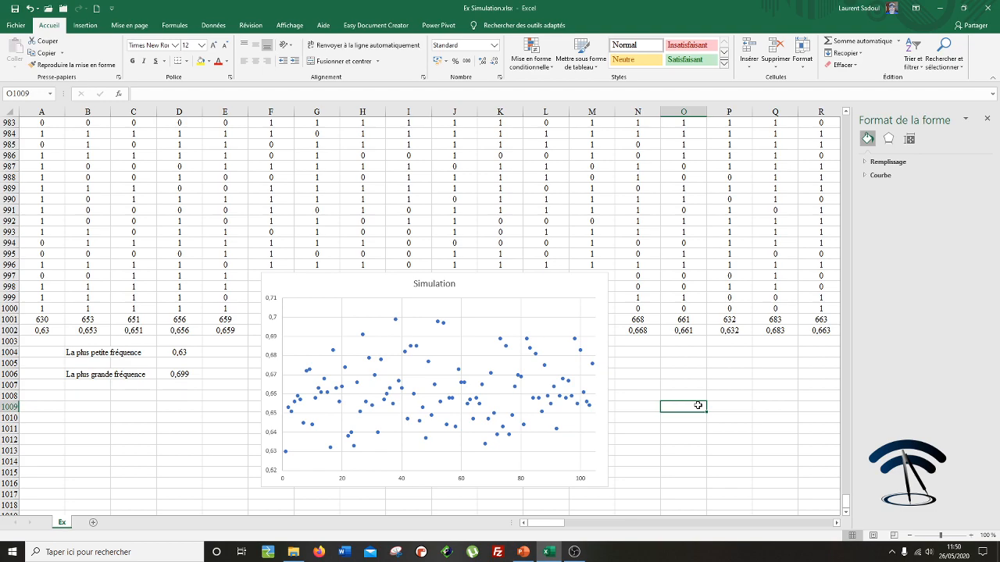
key("F9")
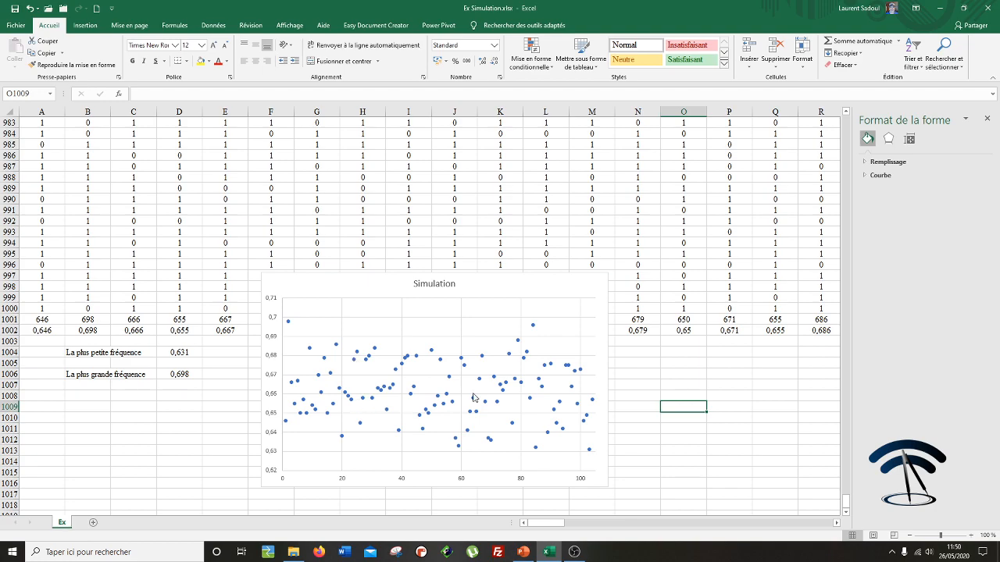
Switch to the PowerPoint slideshow, advance to slide 2 and reveal the formula for the 95 % fluctuation interval.
left_click(524, 552)
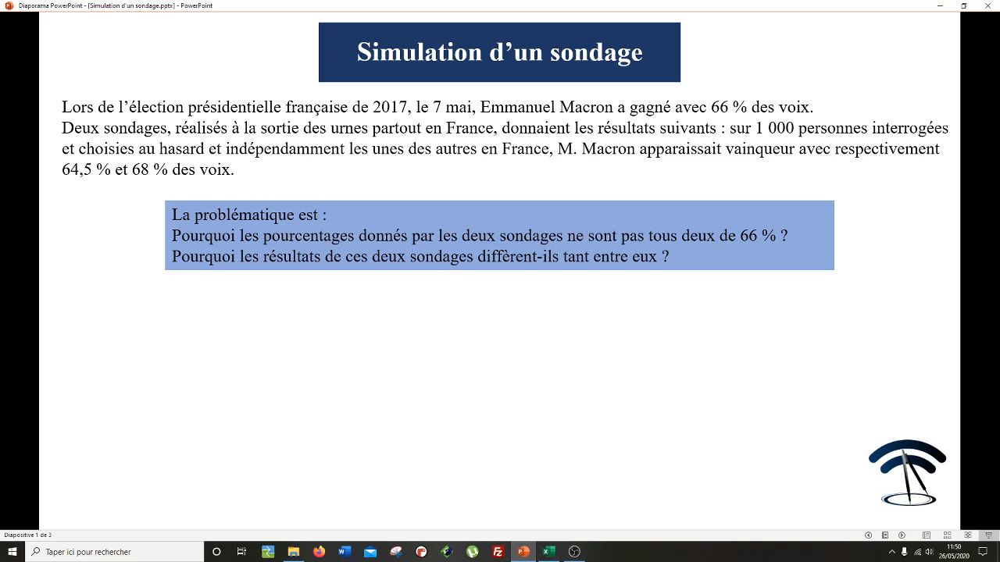
key("Right")
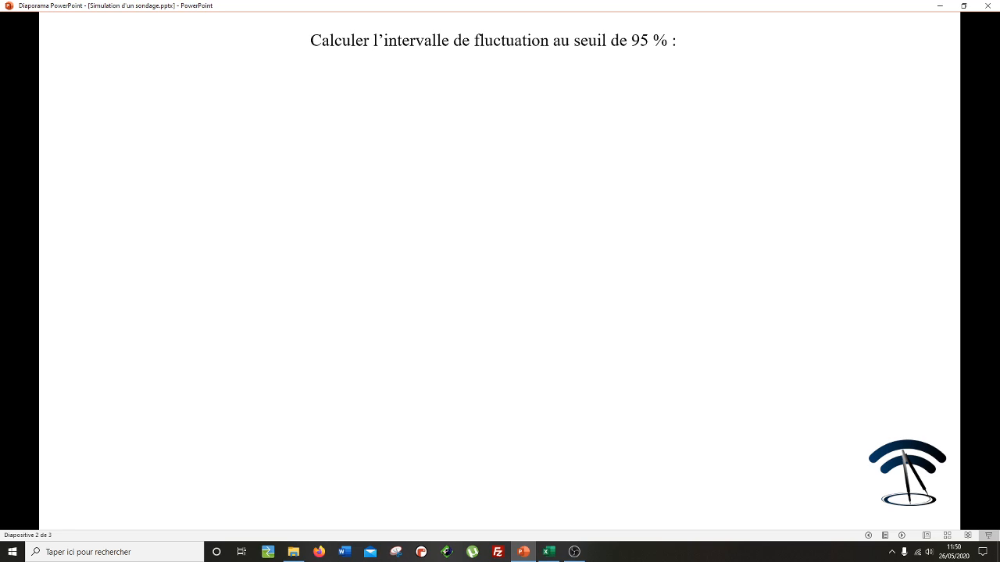
key("Right")
left_click(325, 136)
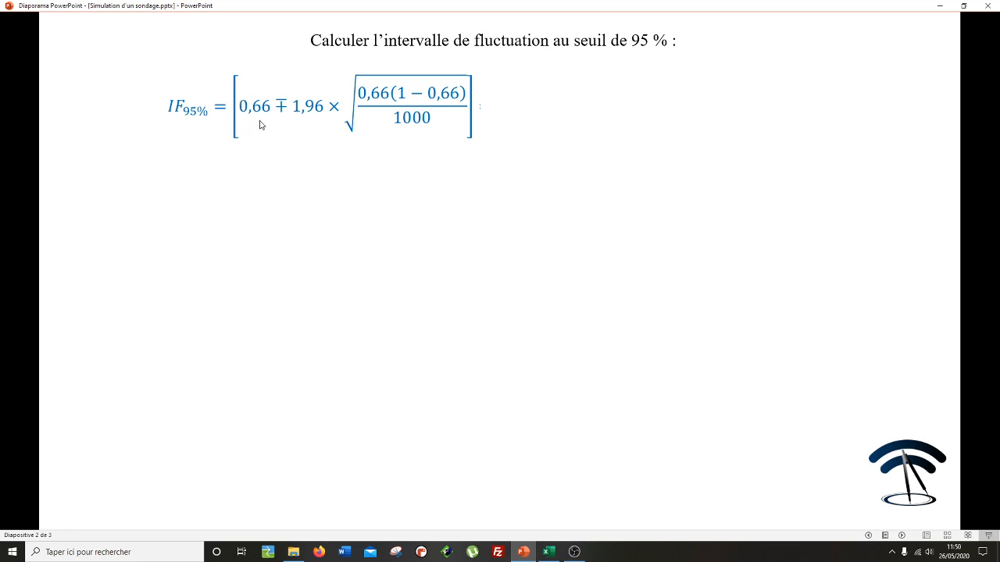